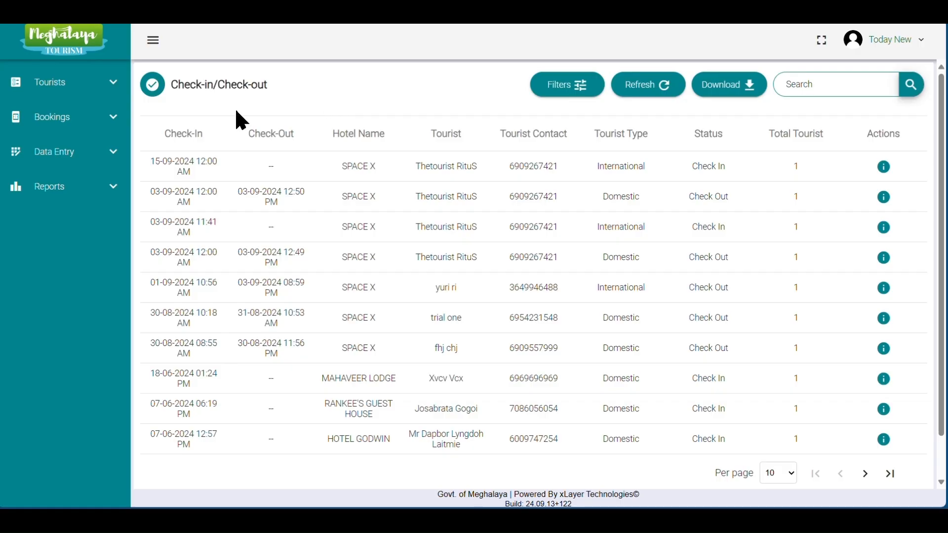
Open the Test name property's details from Property Registration, switch on Manual Entry, and close the details.
left_click(94, 154)
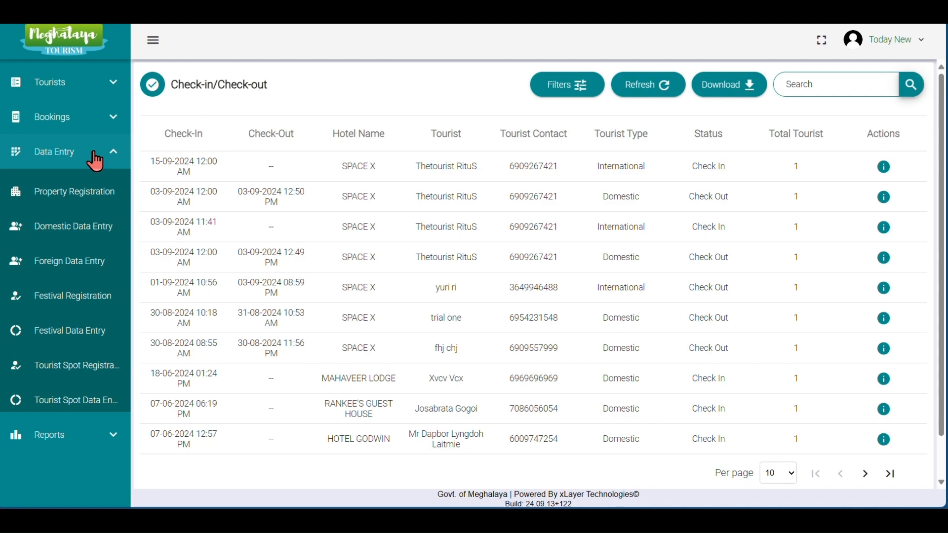
left_click(120, 198)
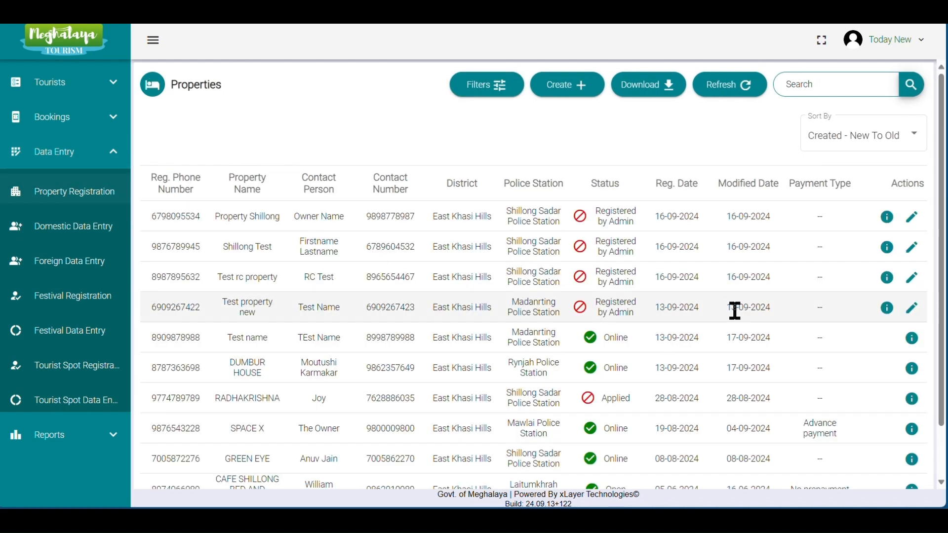
left_click(912, 341)
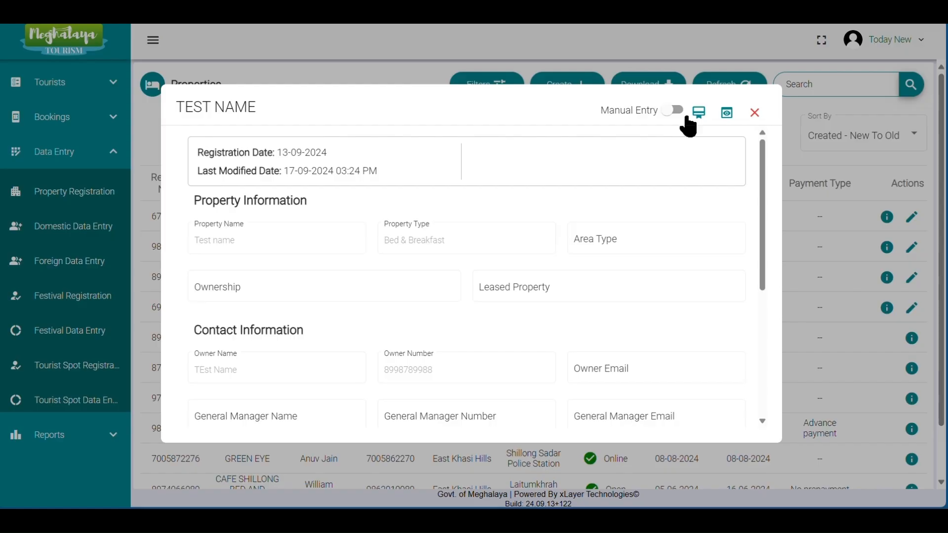
left_click(674, 110)
left_click(754, 113)
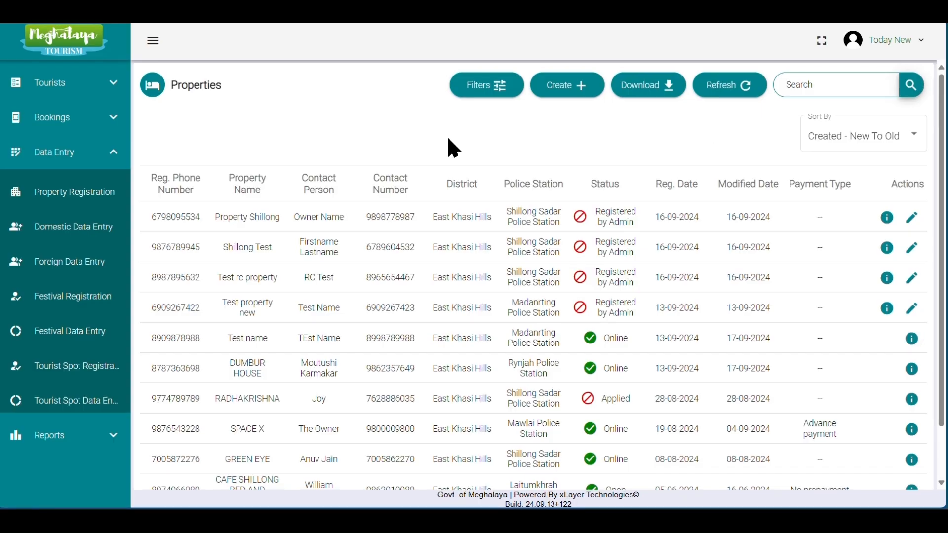
Open Domestic Data Entry and start a new domestic tourist entry.
left_click(109, 154)
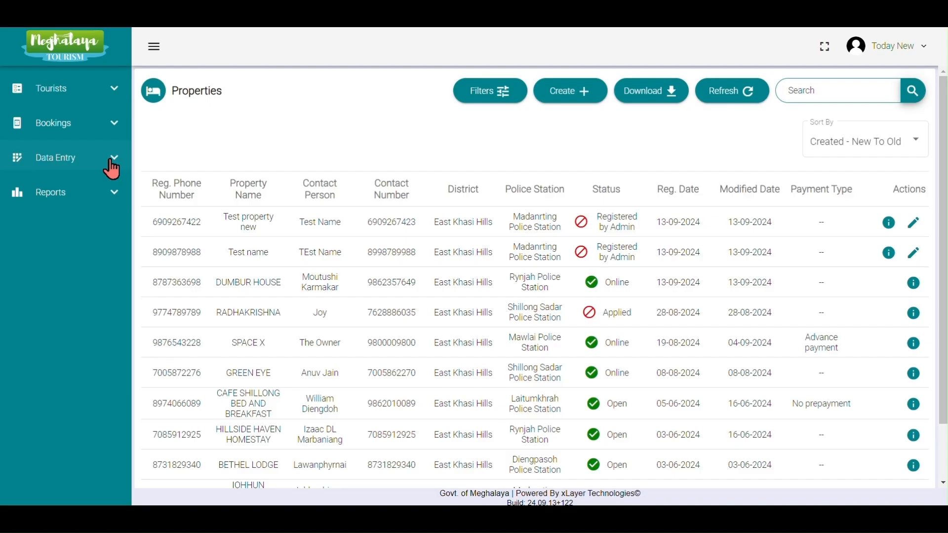
left_click(111, 163)
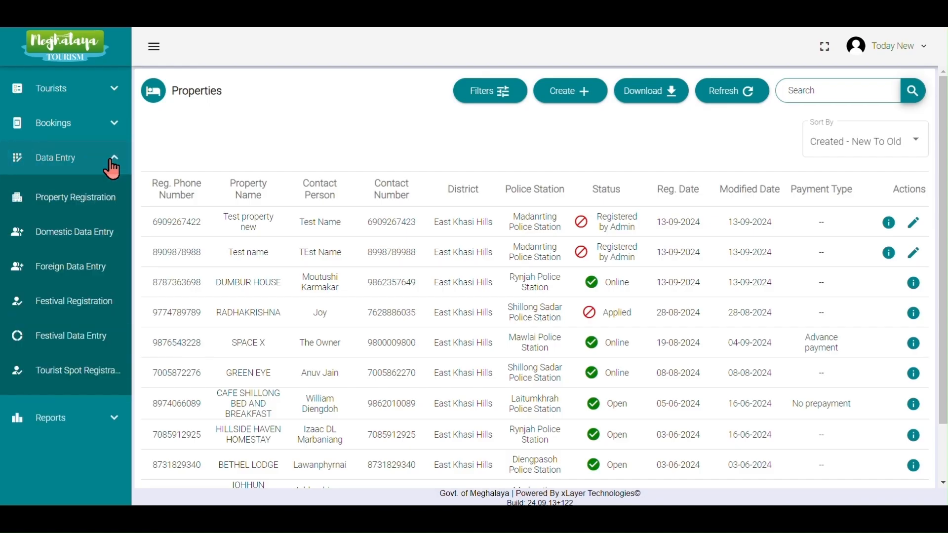
left_click(114, 237)
left_click(585, 94)
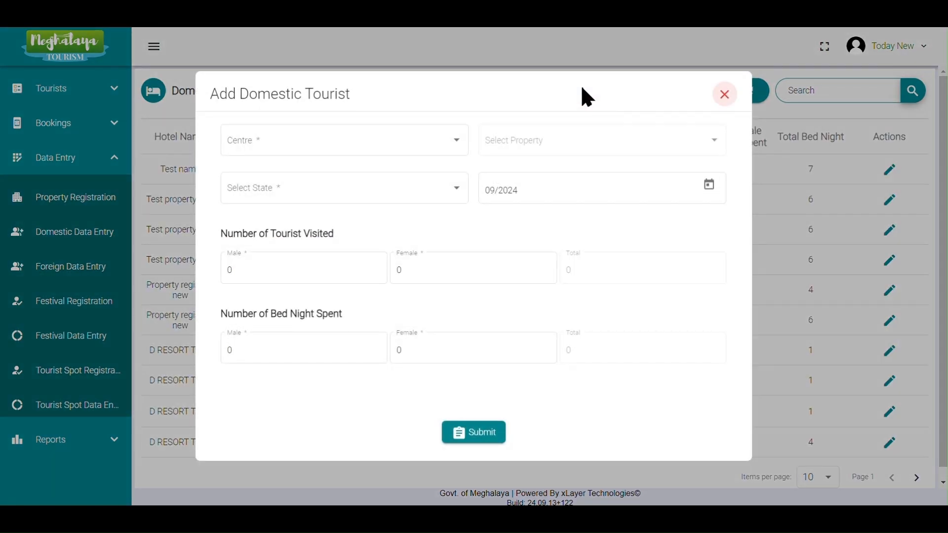
Set the entry's centre to Shillong and its property to Test name.
left_click(448, 142)
left_click(393, 220)
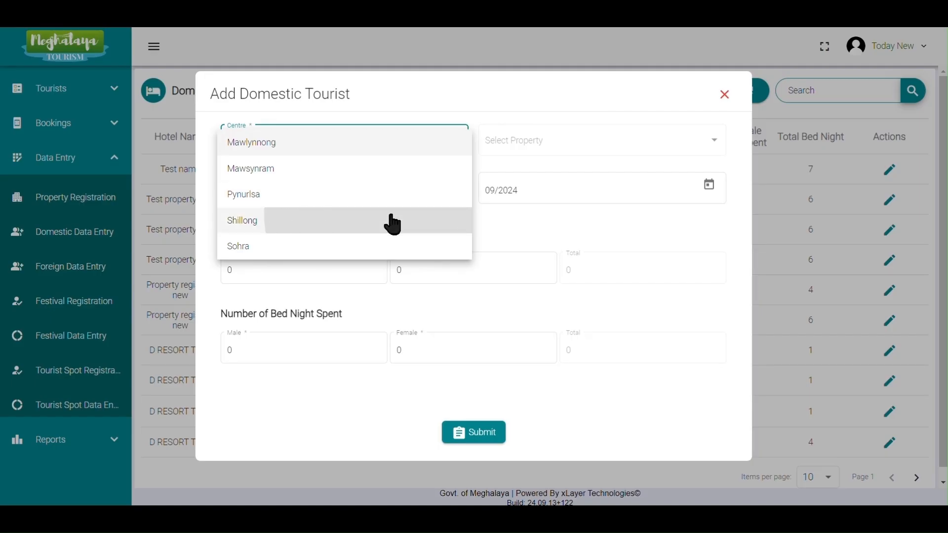
left_click(527, 147)
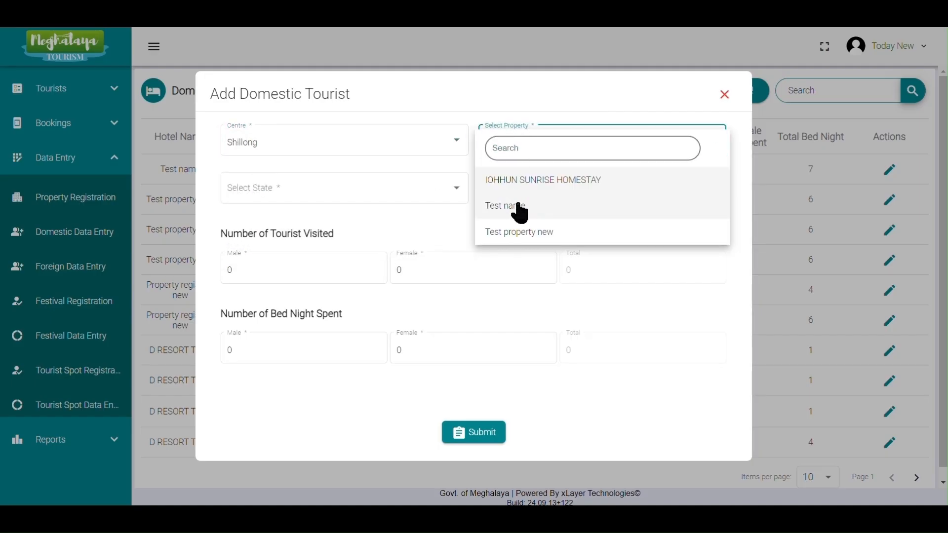
left_click(521, 208)
Set the state to Goa and the month to August 2024.
left_click(449, 195)
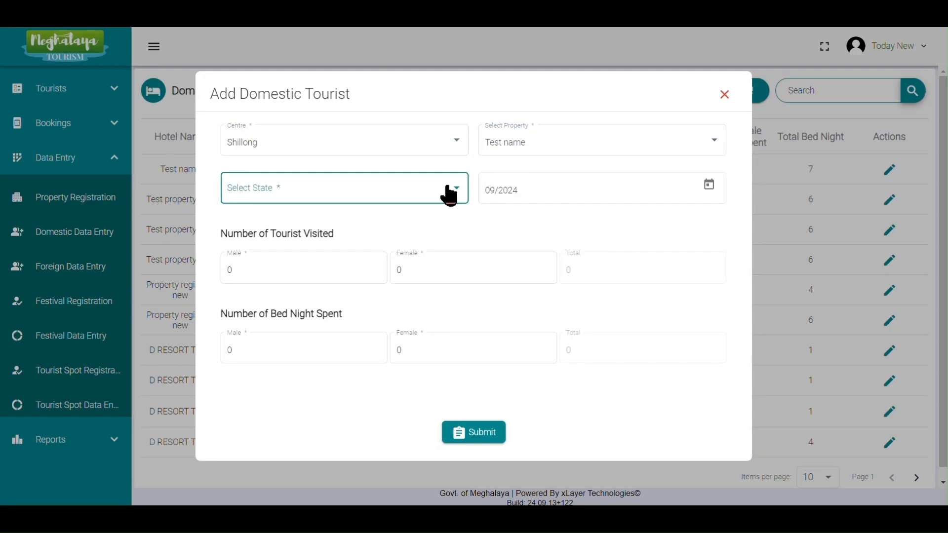
scroll(404, 279, "down", 4)
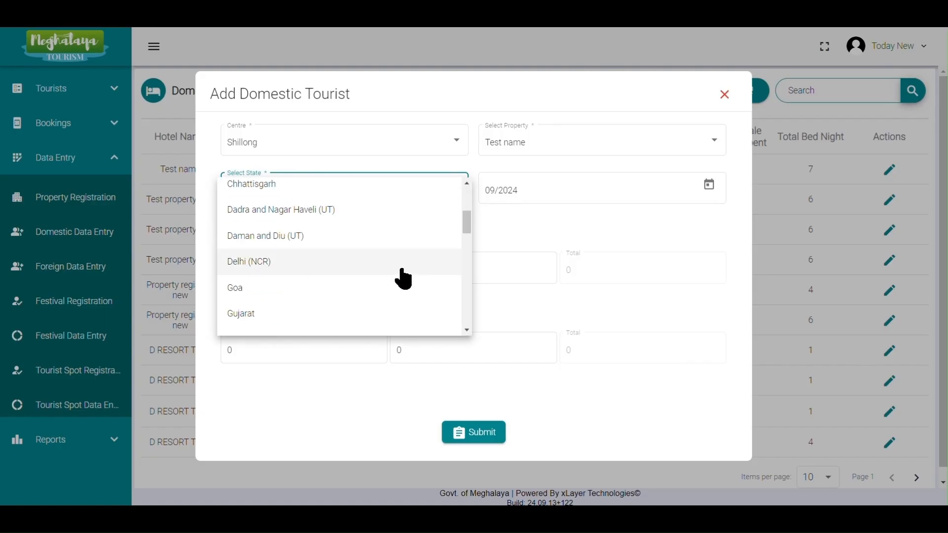
left_click(349, 247)
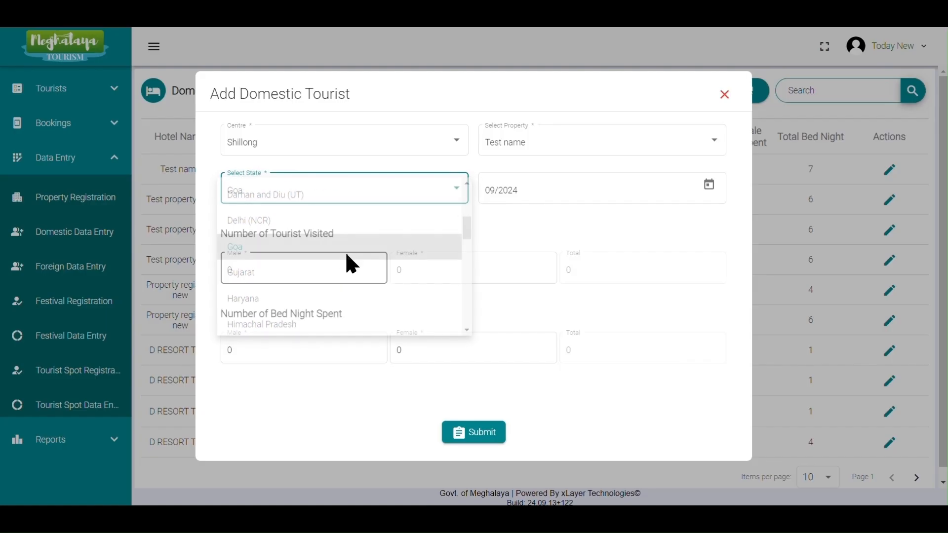
left_click(711, 187)
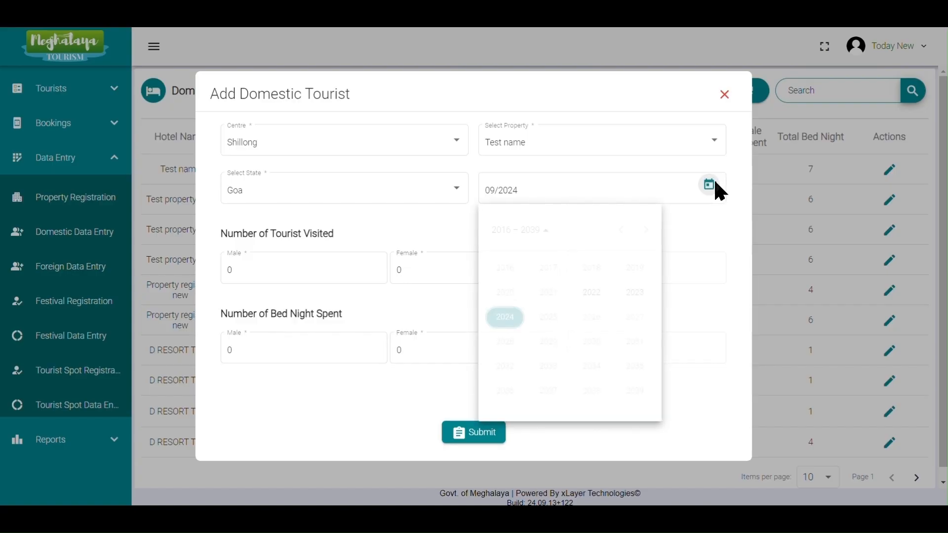
left_click(505, 319)
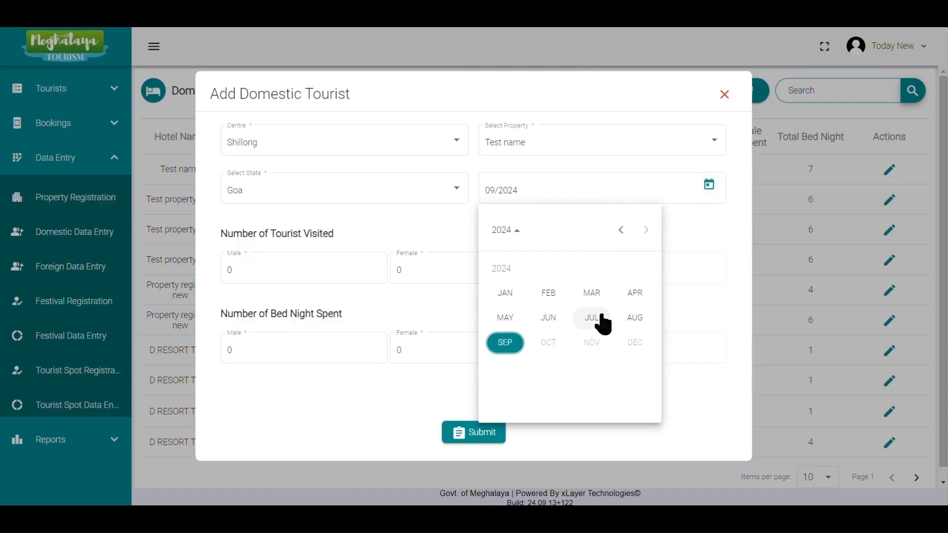
left_click(635, 318)
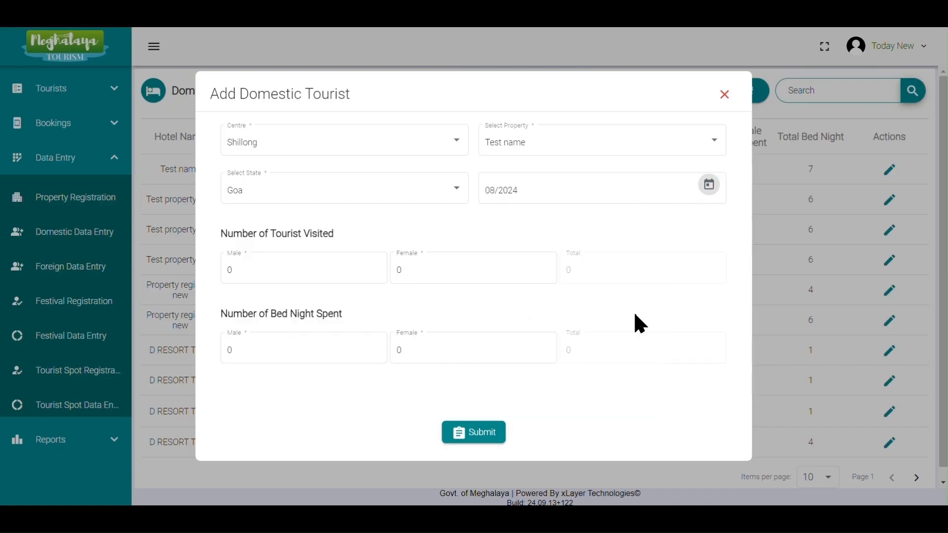
Enter 2 male and 5 female tourists visited.
left_click(270, 273)
key("BackSpace")
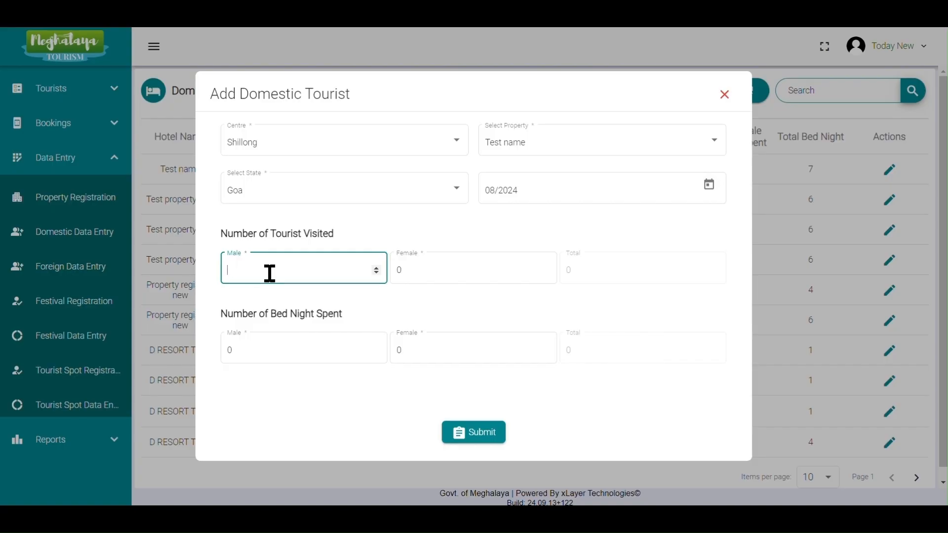
type("2")
left_click(420, 273)
key("BackSpace")
type("5")
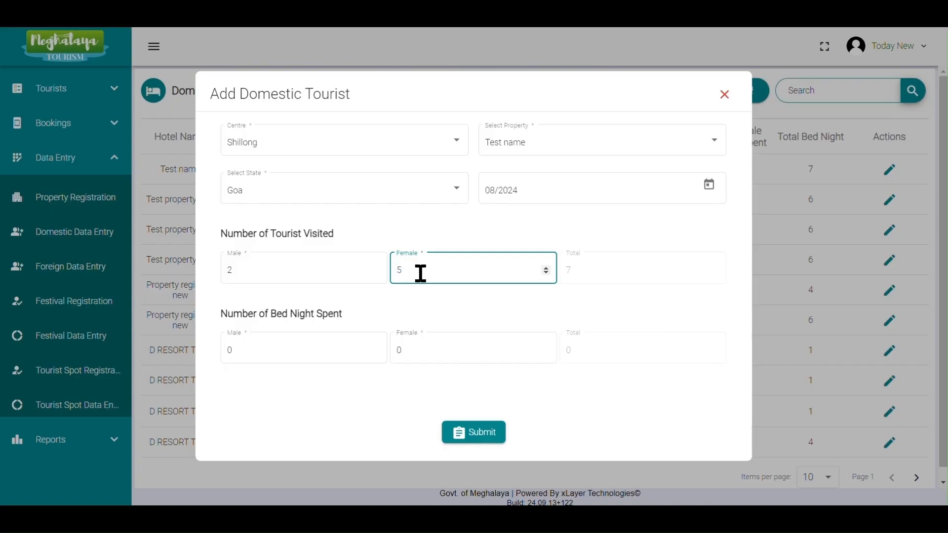
Enter 4 male and 3 female bed nights spent, submit the entry and close the form.
left_click(249, 356)
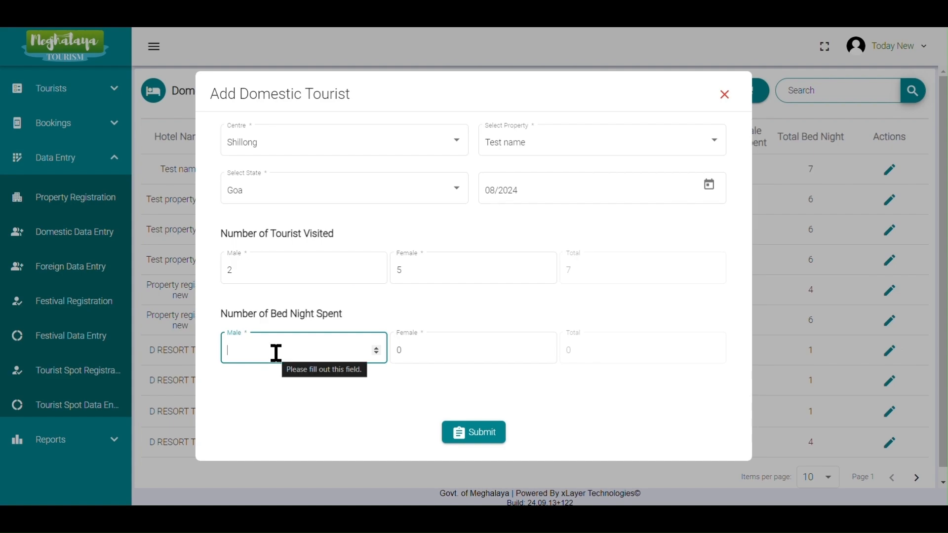
type("4")
left_click(409, 353)
key("BackSpace")
type("3")
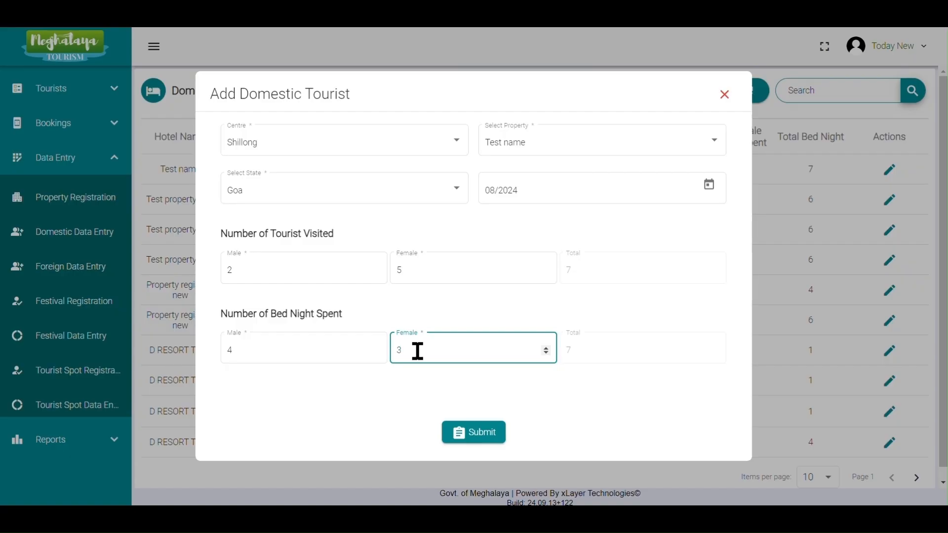
left_click(489, 440)
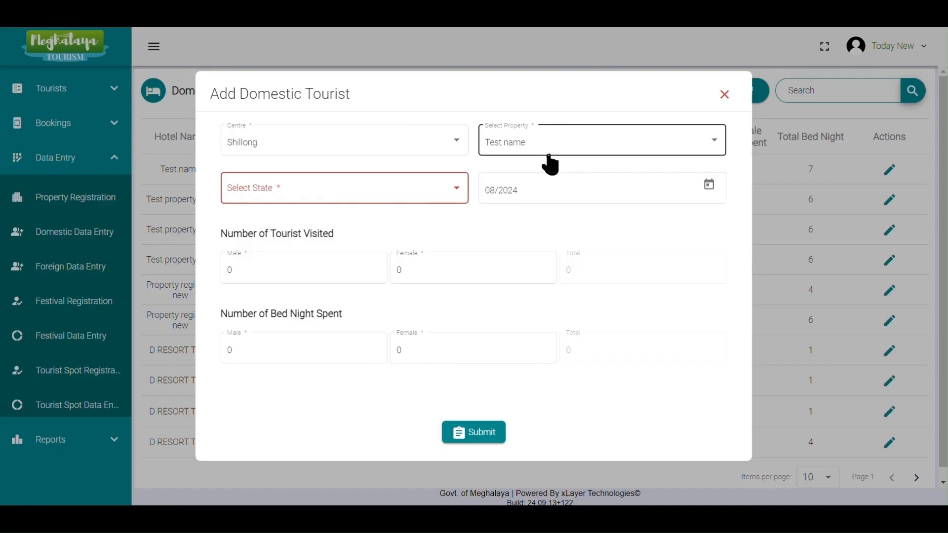
left_click(724, 99)
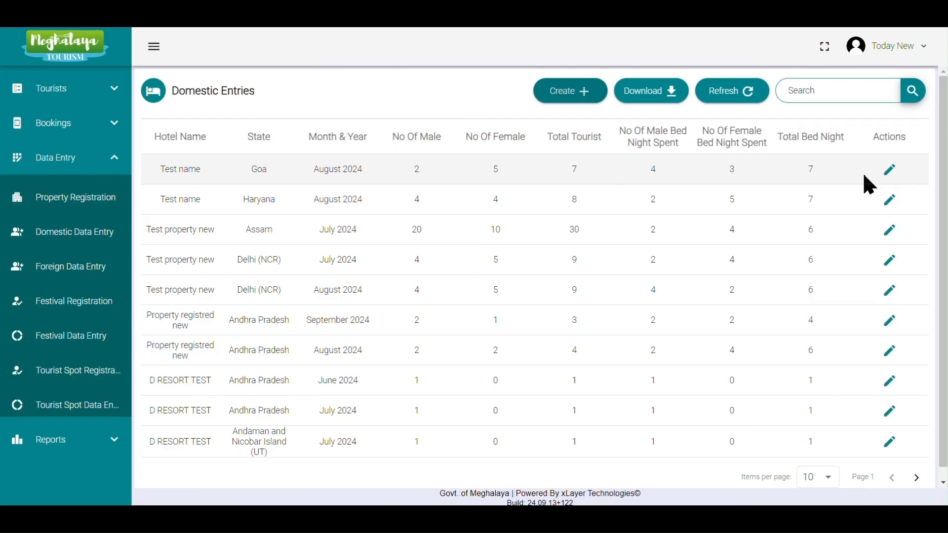
Edit the Goa, August 2024 entry so female tourists visited is 4, and submit it.
left_click(890, 173)
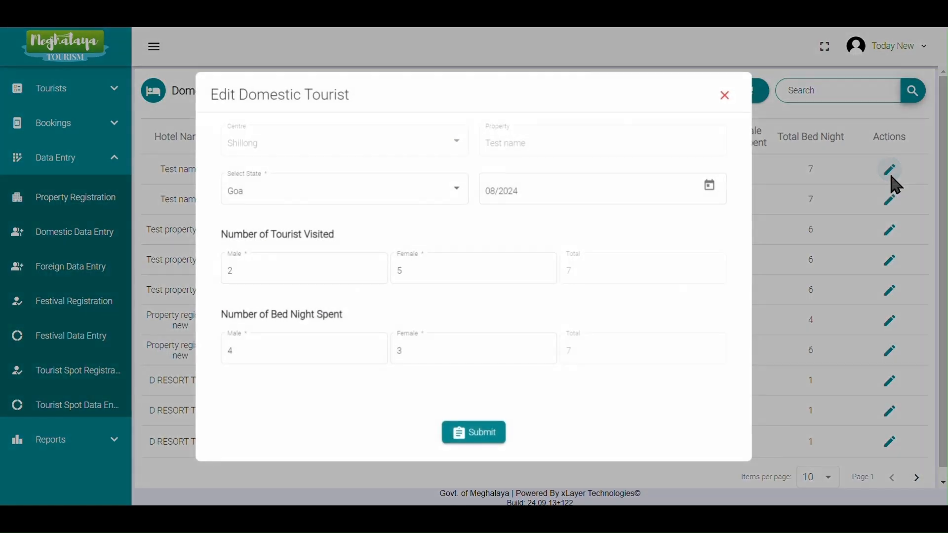
left_click(453, 270)
key("BackSpace")
type("4")
left_click(491, 435)
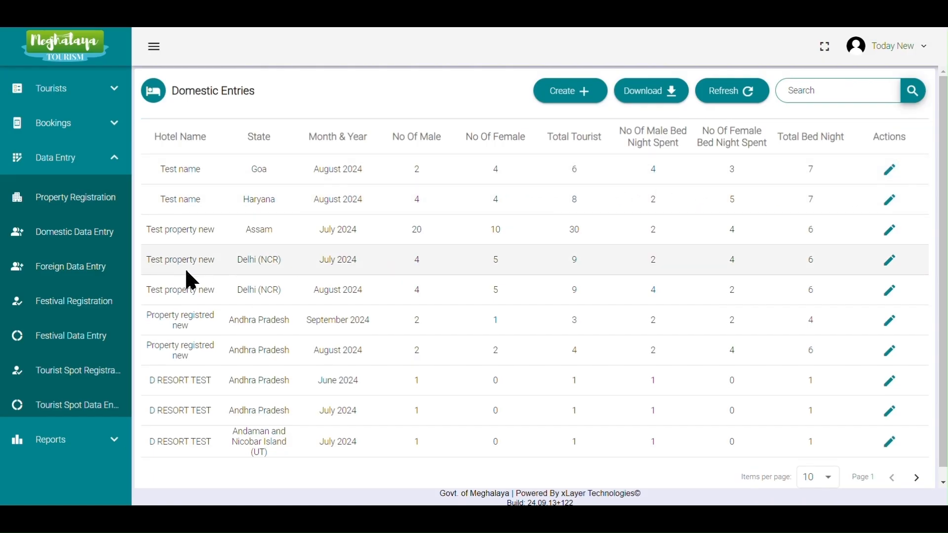
Open the Foreign Data Entry list.
left_click(109, 281)
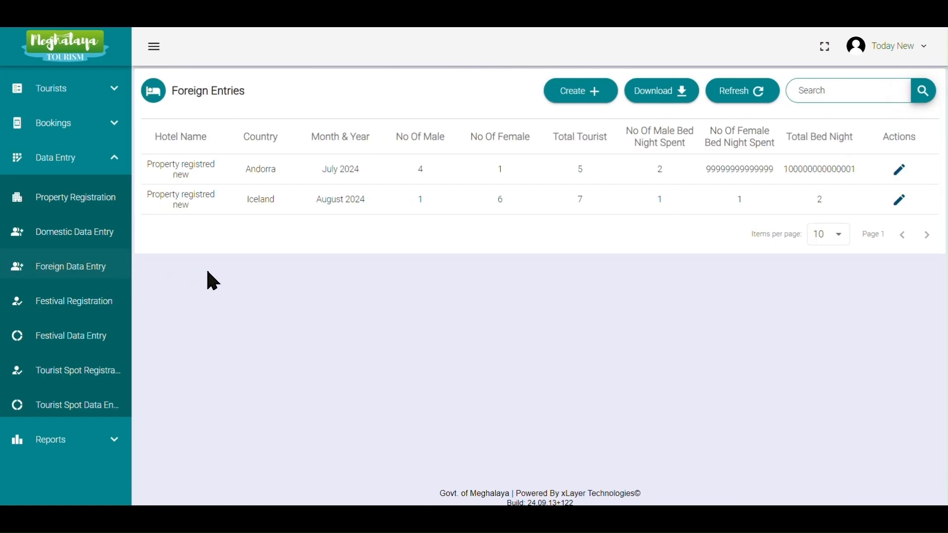
left_click(569, 94)
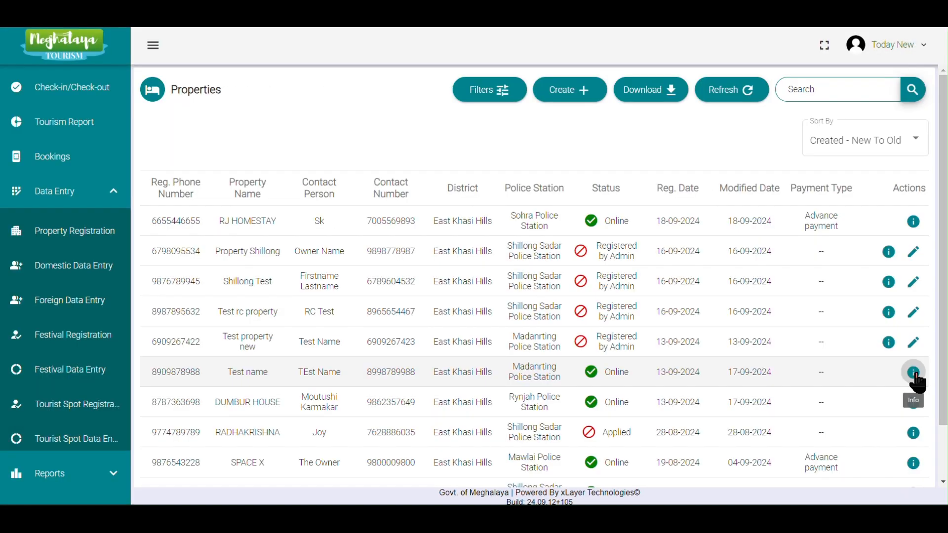
Open the Test name property's details, switch off Manual Entry, and close the details.
left_click(914, 373)
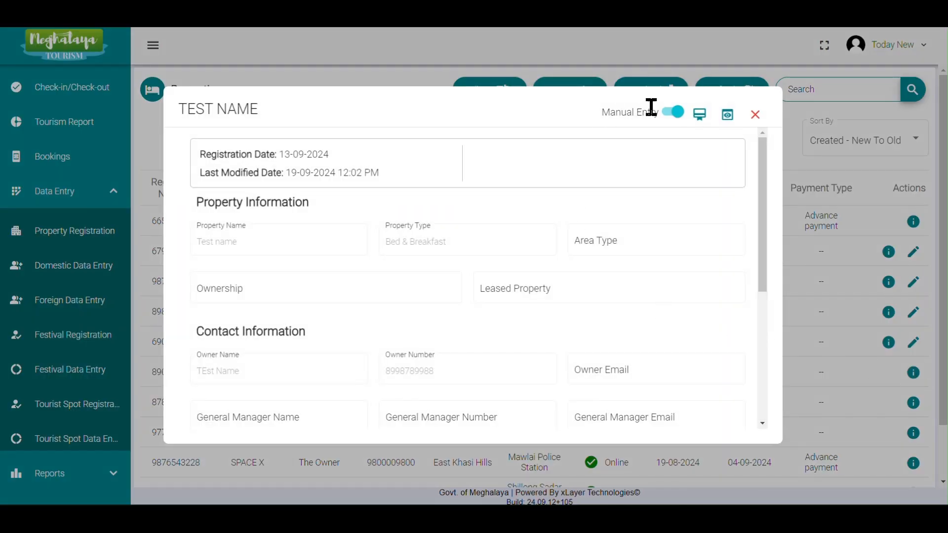
left_click(676, 113)
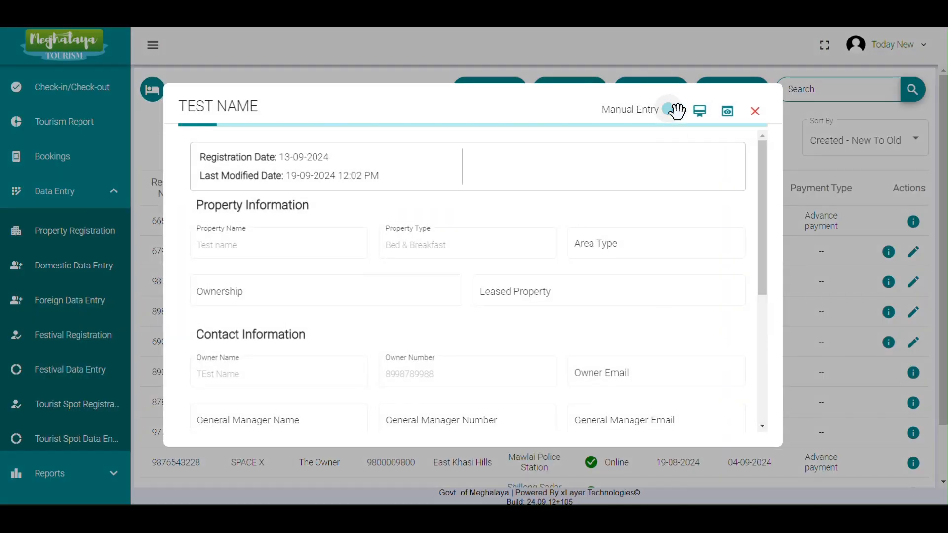
left_click(755, 115)
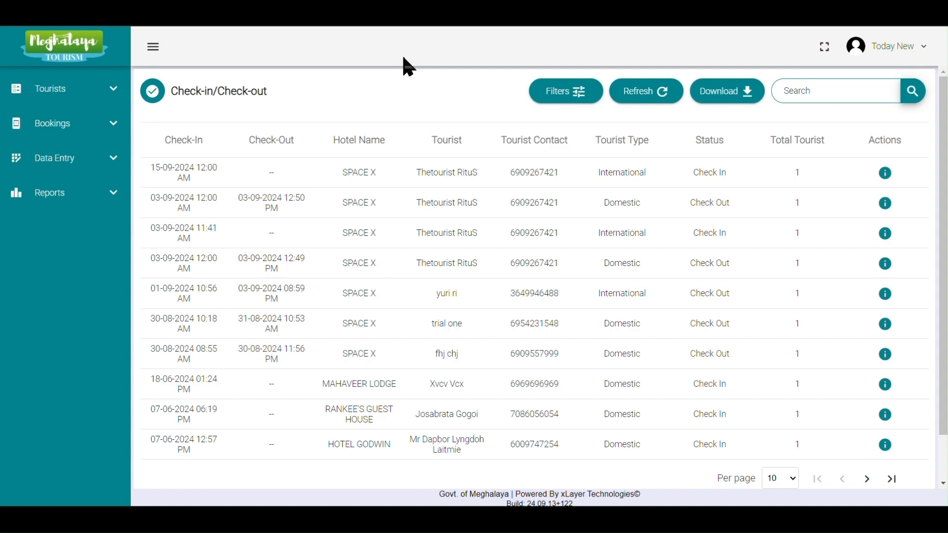
Open Property Registration and start adding a new property.
left_click(114, 159)
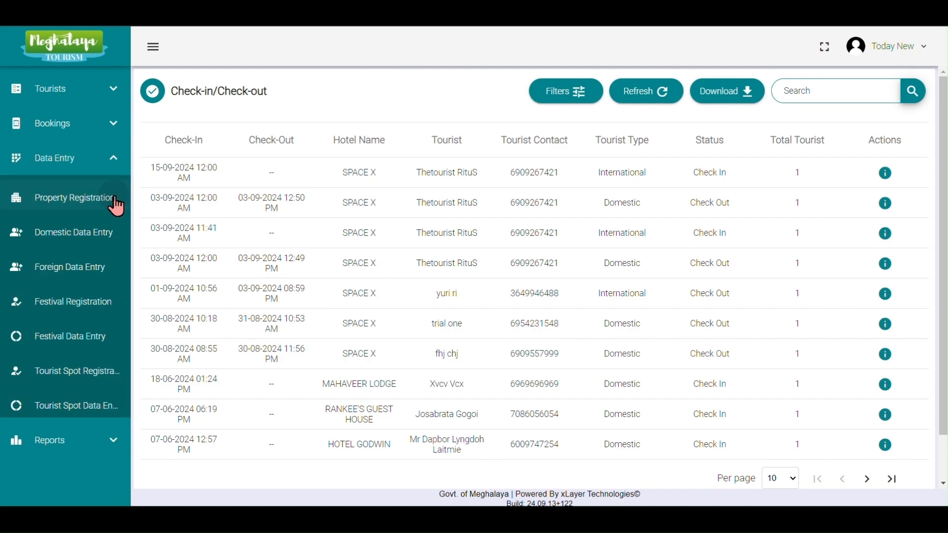
left_click(117, 203)
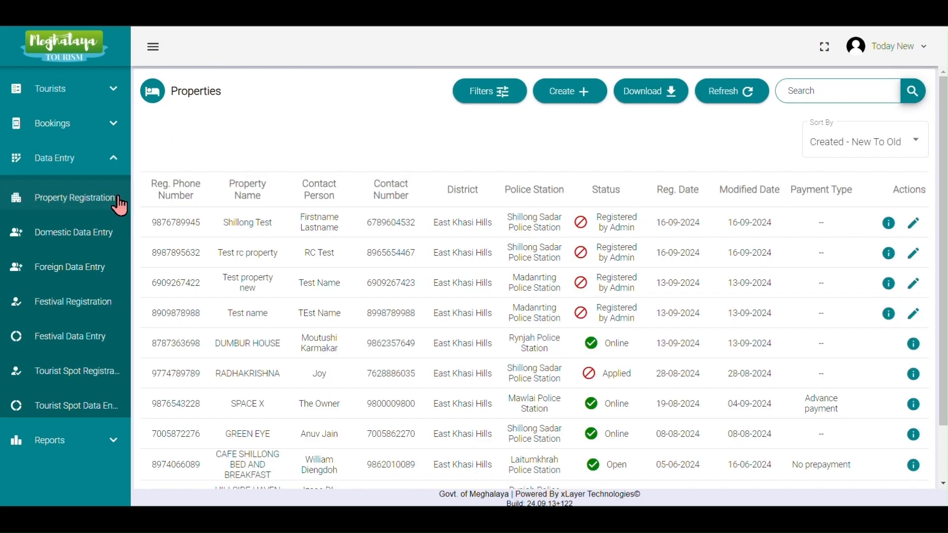
left_click(575, 89)
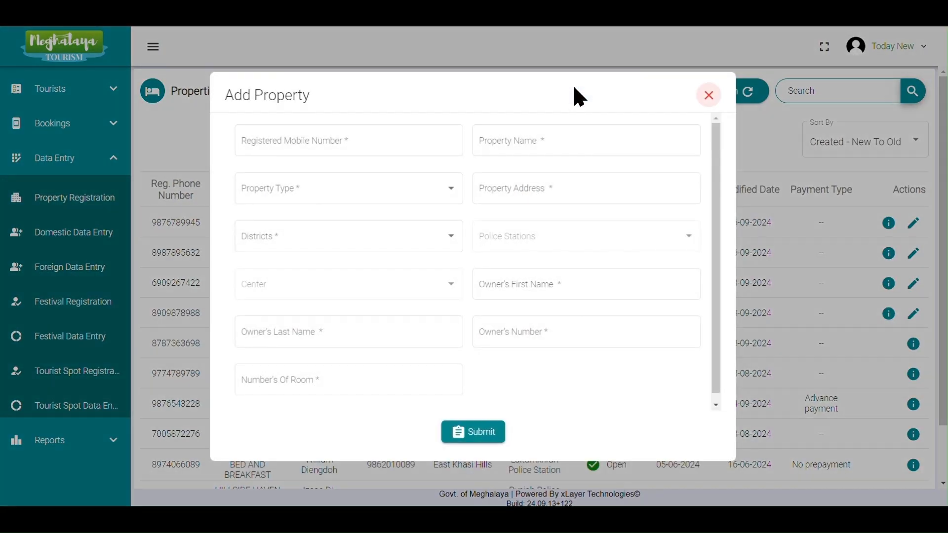
Enter the registered mobile number and the property name Property Shillong.
left_click(406, 141)
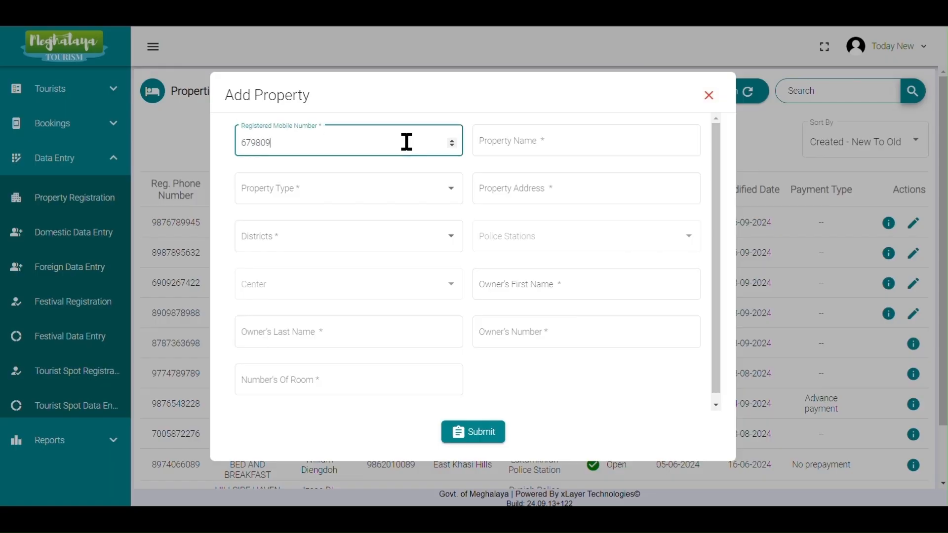
left_click(566, 145)
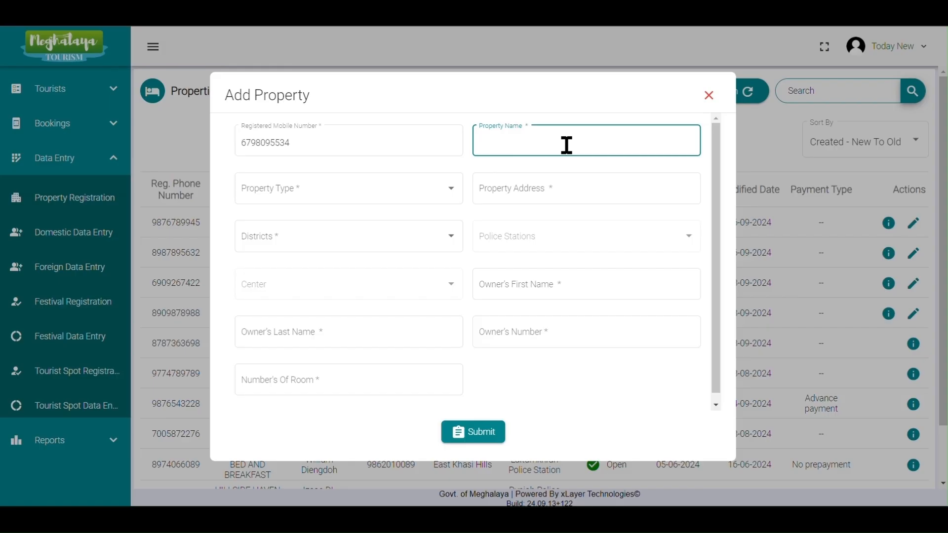
type("Property Shillong")
Set the property type to Hotel.
left_click(408, 196)
left_click(382, 195)
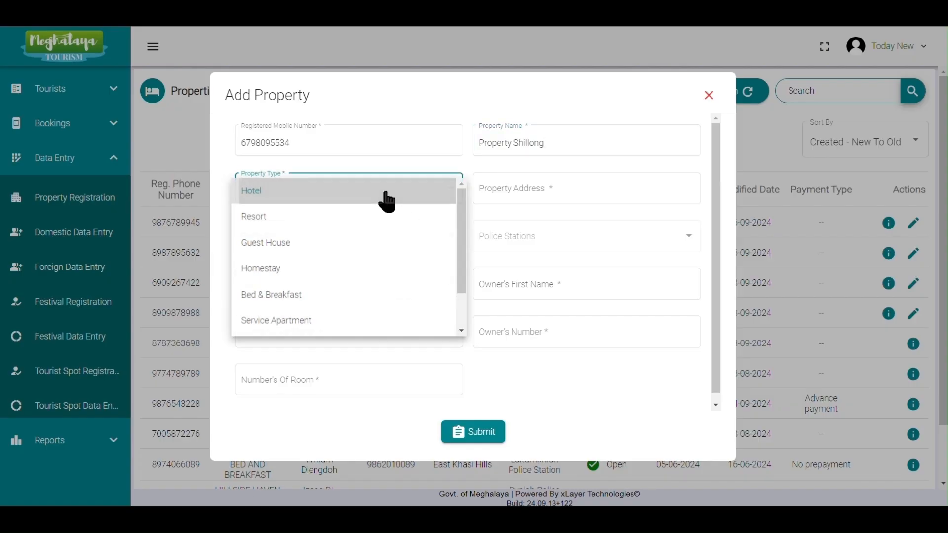
left_click(547, 188)
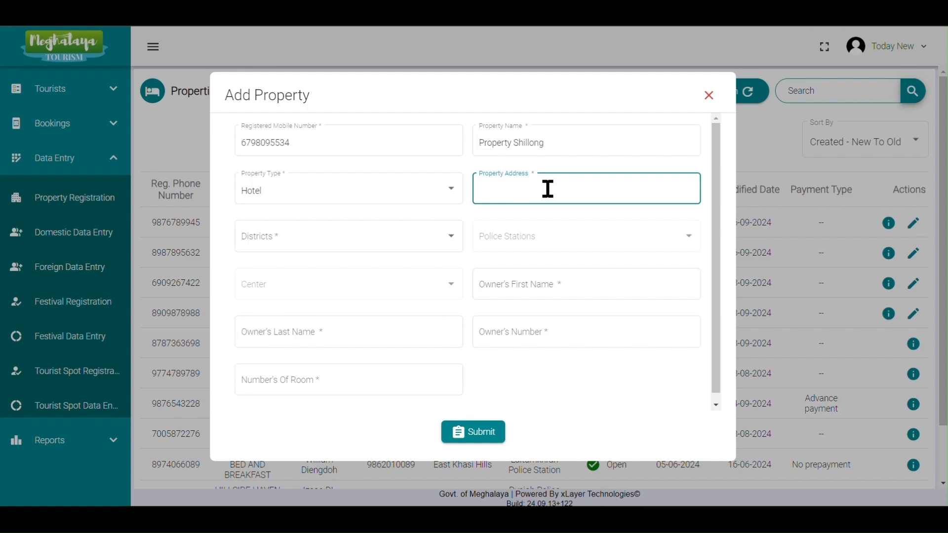
Set the property address to Shillong new and the district to East Khasi Hills.
type("Shillong new")
left_click(355, 255)
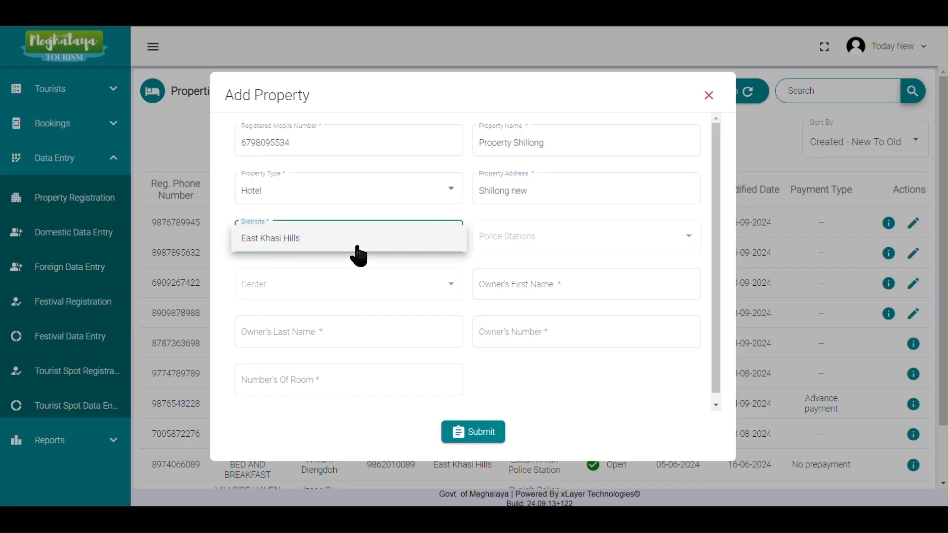
left_click(338, 251)
Set the police station to Shillong Sadar Police Station and the centre to Shillong.
left_click(528, 243)
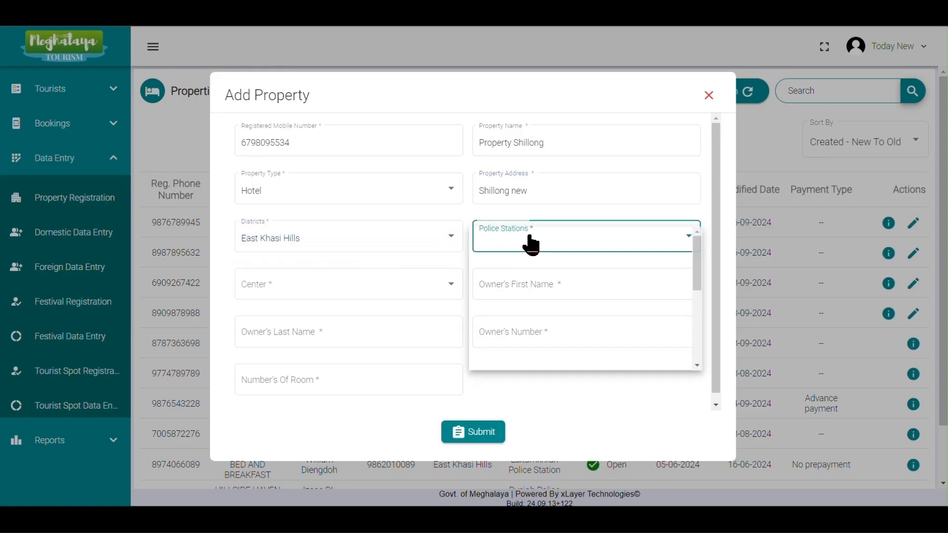
left_click(528, 246)
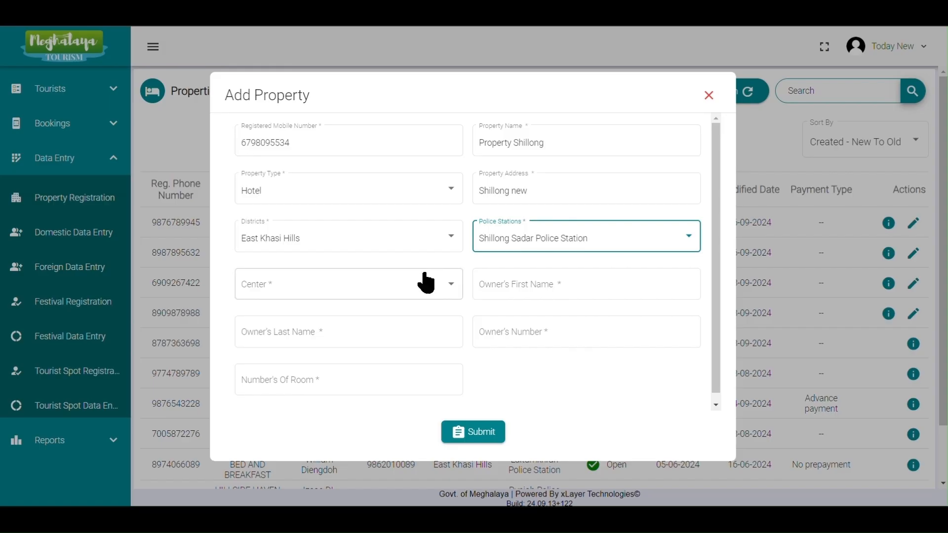
left_click(399, 296)
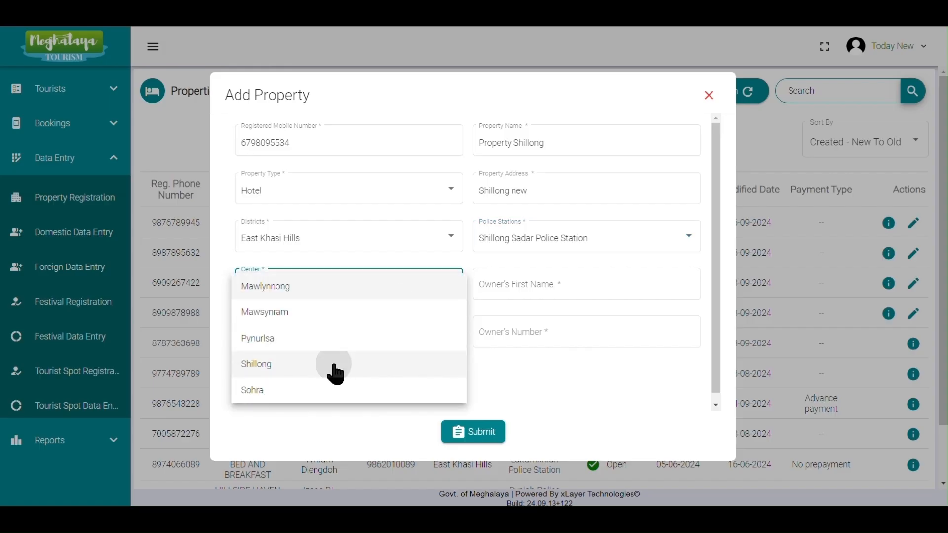
left_click(333, 361)
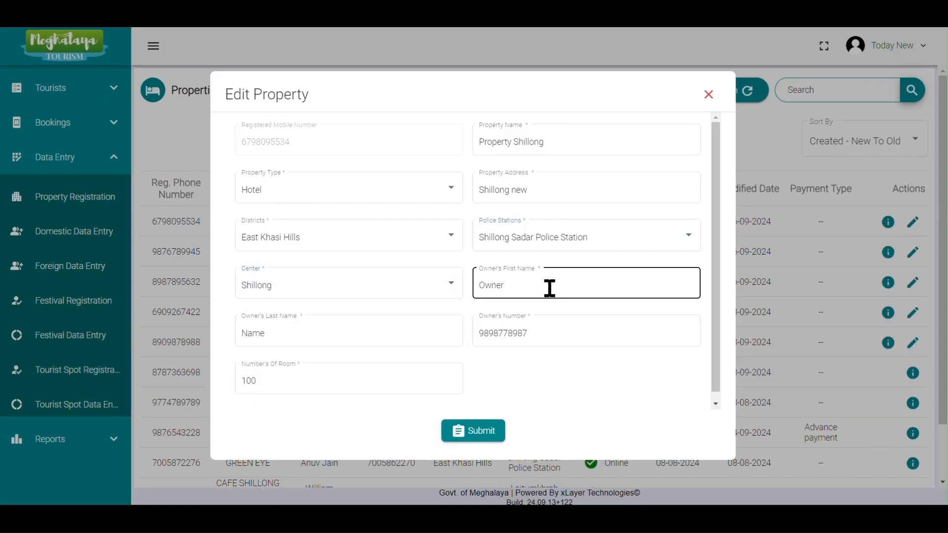
Complete the owner's first and last name, owner's number and 100 rooms, and submit the property.
left_click(455, 334)
left_click(540, 334)
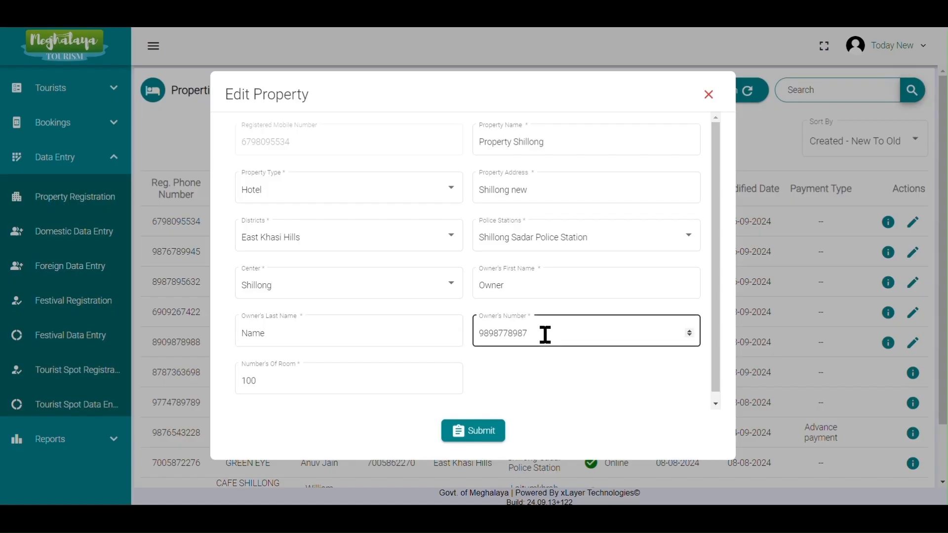
left_click(468, 363)
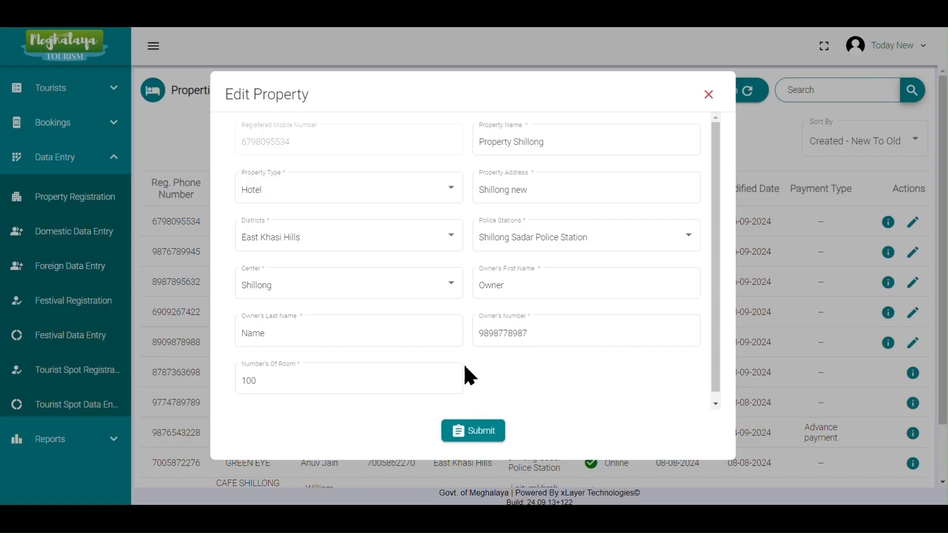
left_click(485, 433)
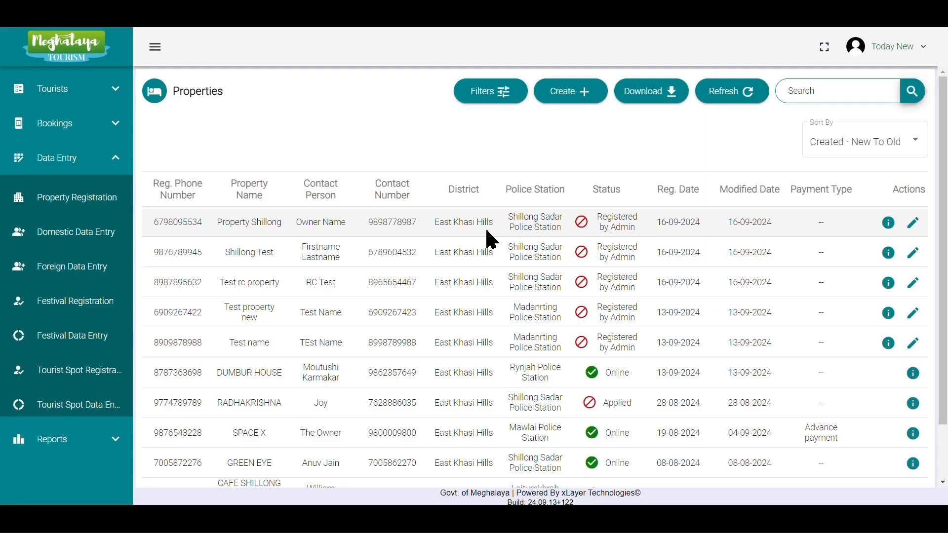
Open Property Shillong's edit form and submit it again.
left_click(913, 223)
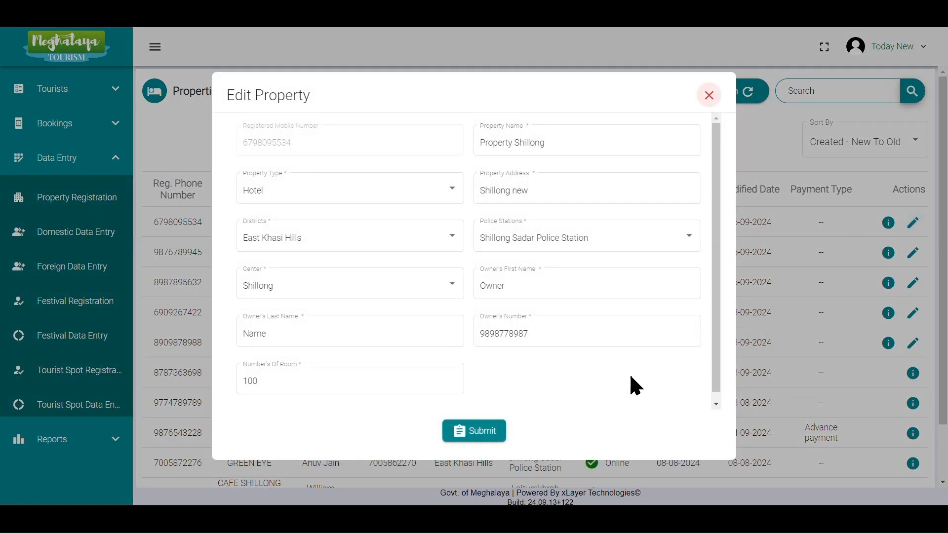
left_click(498, 437)
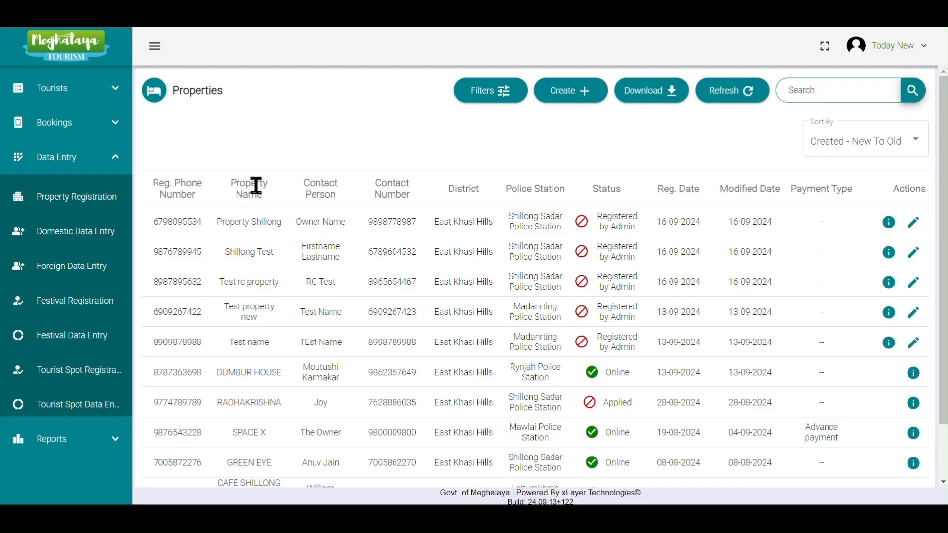
Create a domestic tourist entry for centre Shillong and property Property Shillong.
left_click(86, 240)
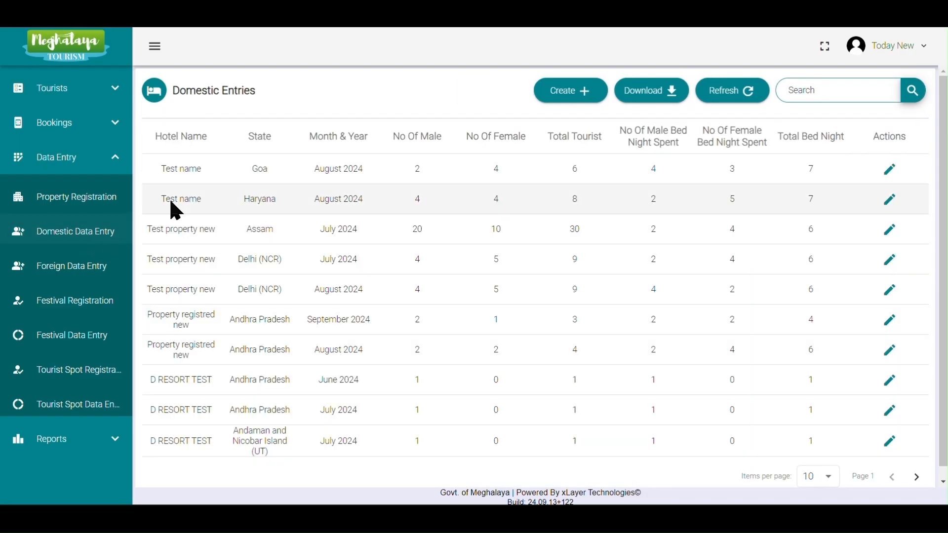
left_click(574, 91)
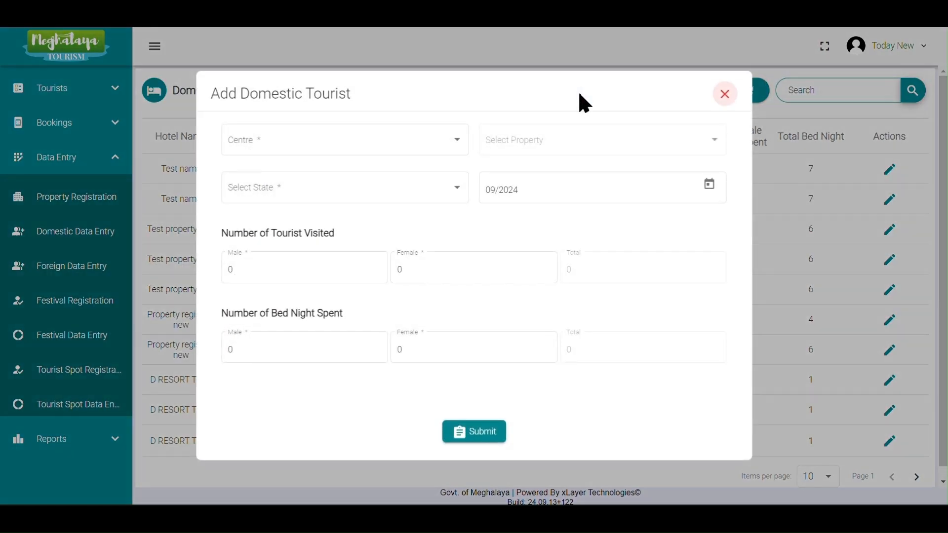
left_click(429, 143)
left_click(349, 225)
left_click(544, 148)
scroll(555, 242, "down", 1)
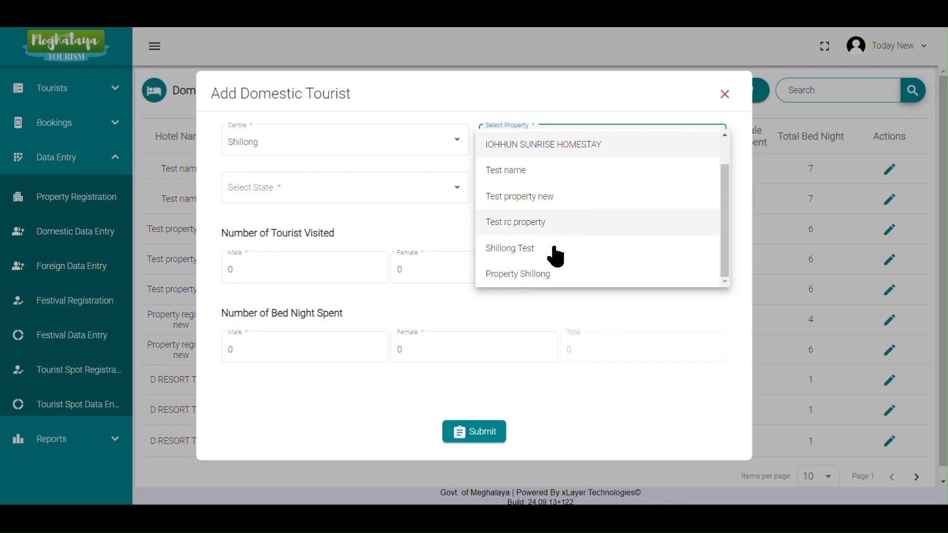
left_click(551, 282)
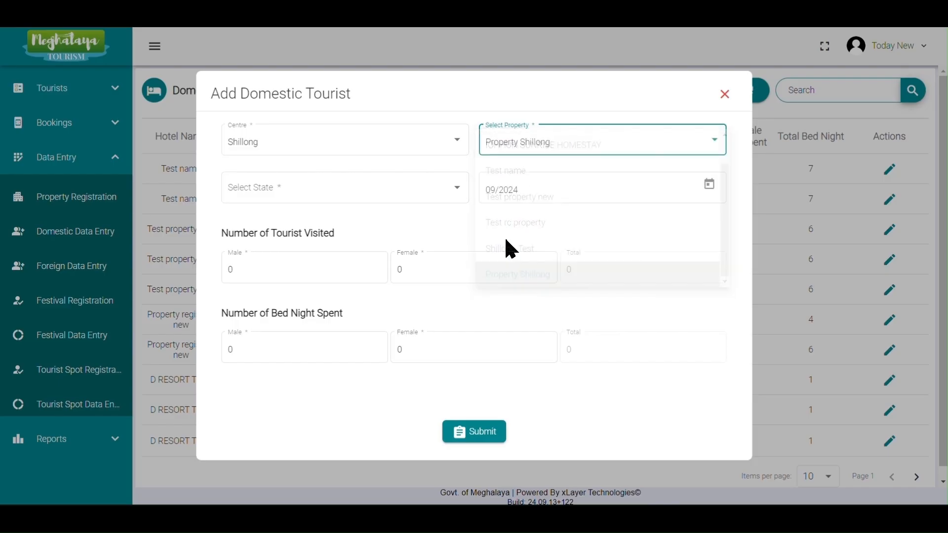
Set the entry's state to Assam and its month to August 2024.
left_click(435, 198)
left_click(340, 272)
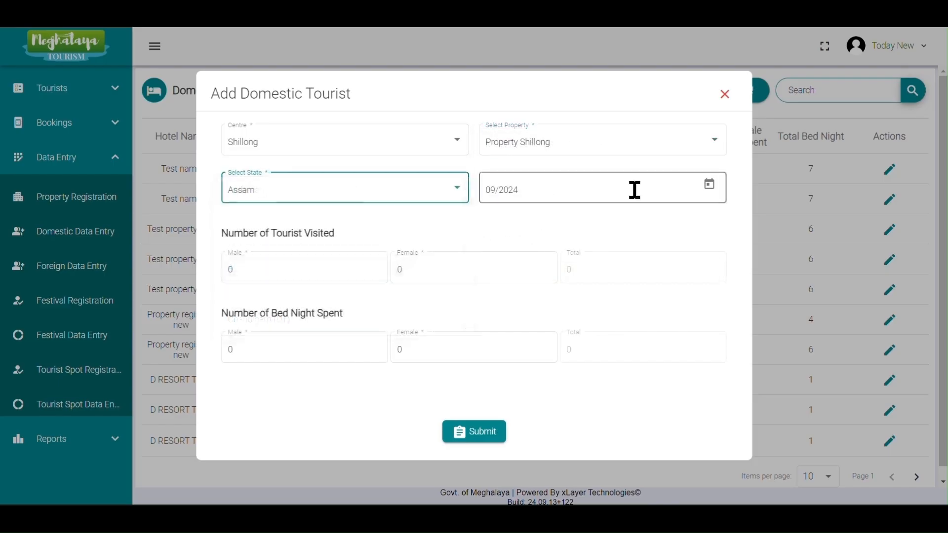
left_click(714, 185)
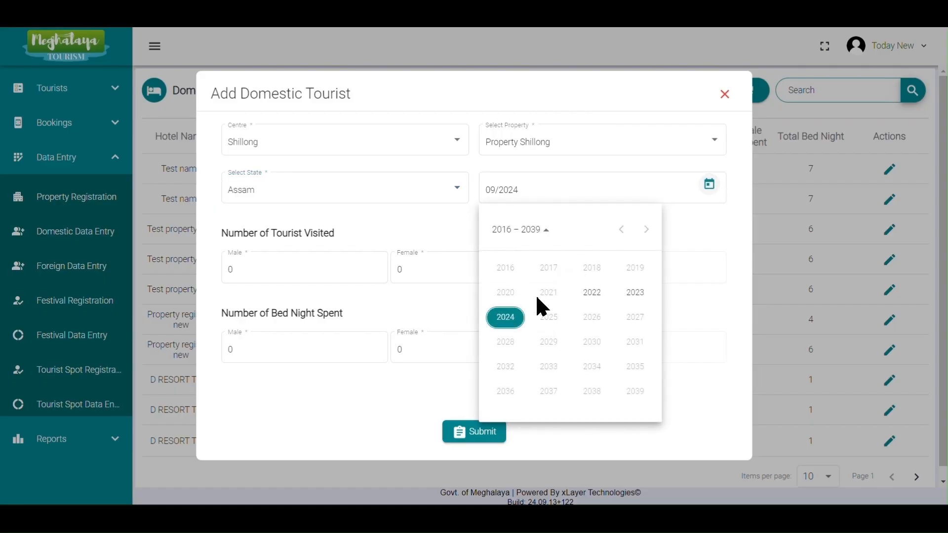
left_click(504, 321)
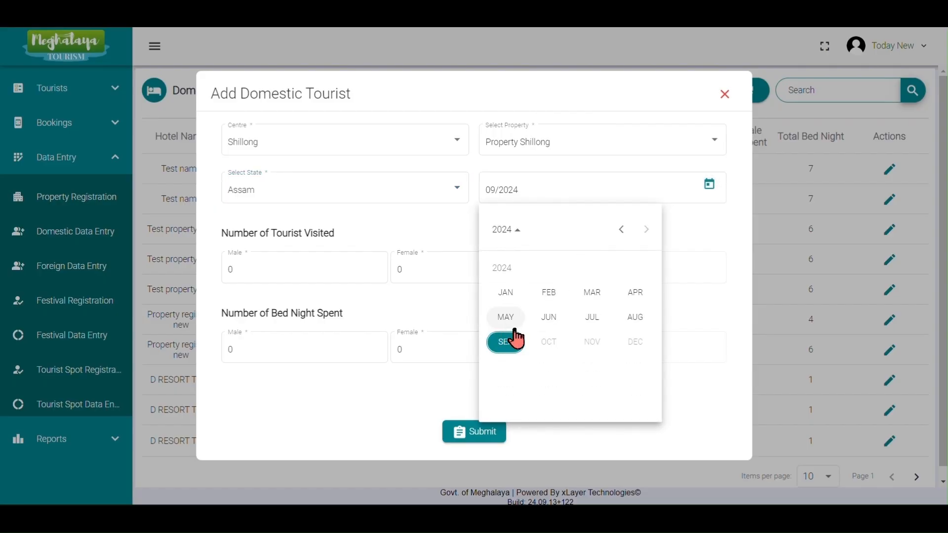
left_click(637, 318)
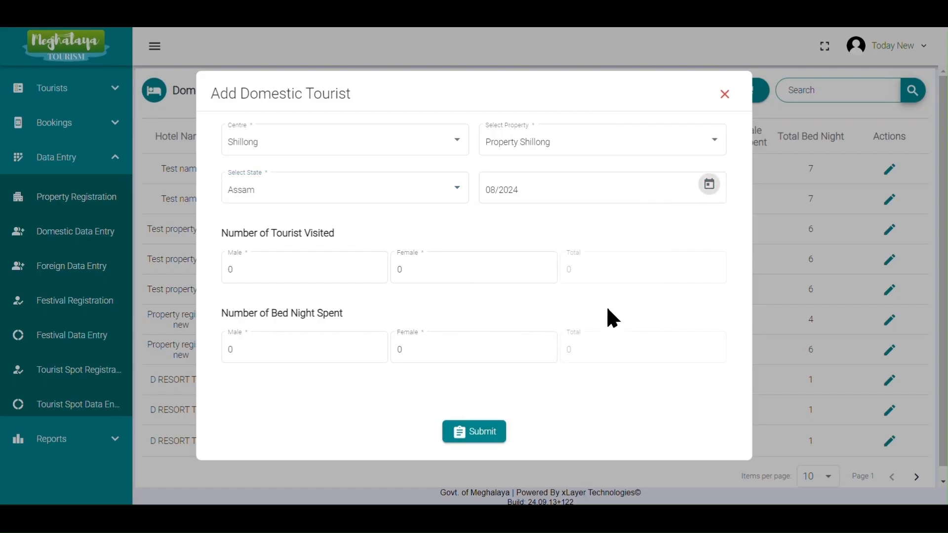
Enter 10 male and 5 female tourists visited.
left_click(316, 271)
key("Left")
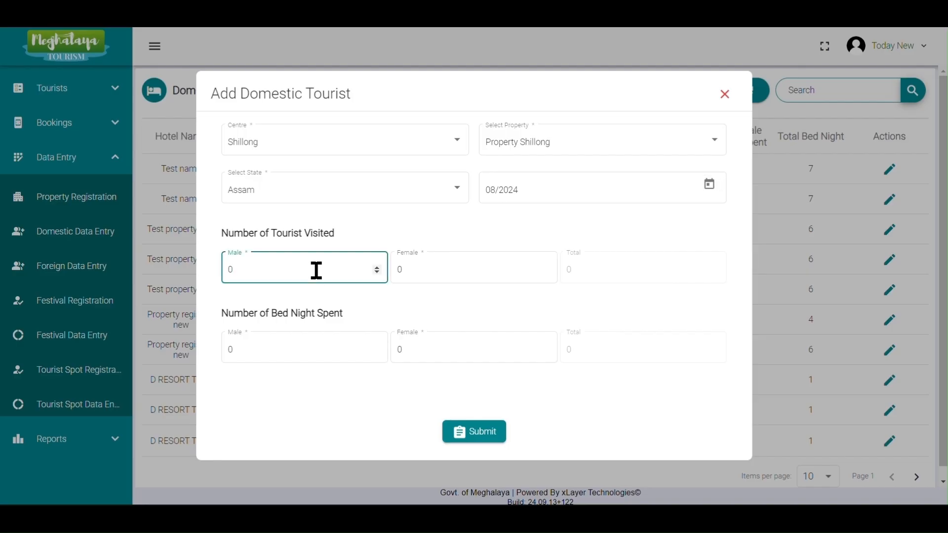
type("1")
left_click(425, 270)
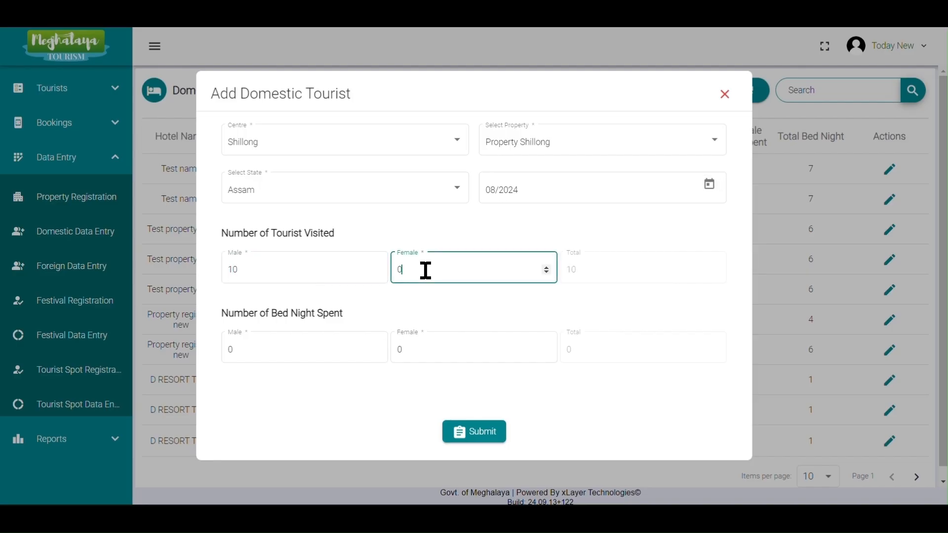
type("5")
Enter bed nights of 4 male and 5 female, submit the entry and close the dialog.
left_click(258, 347)
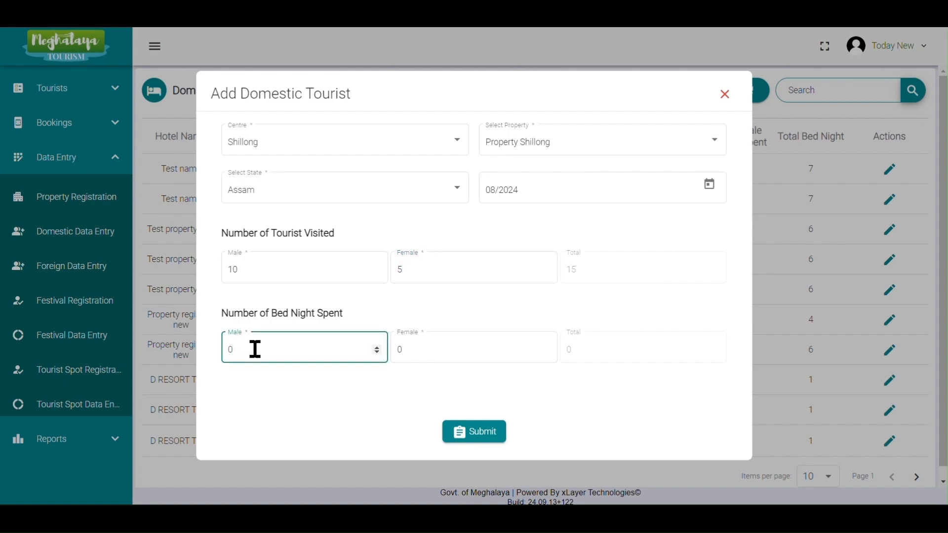
type("4")
left_click(417, 351)
type("5")
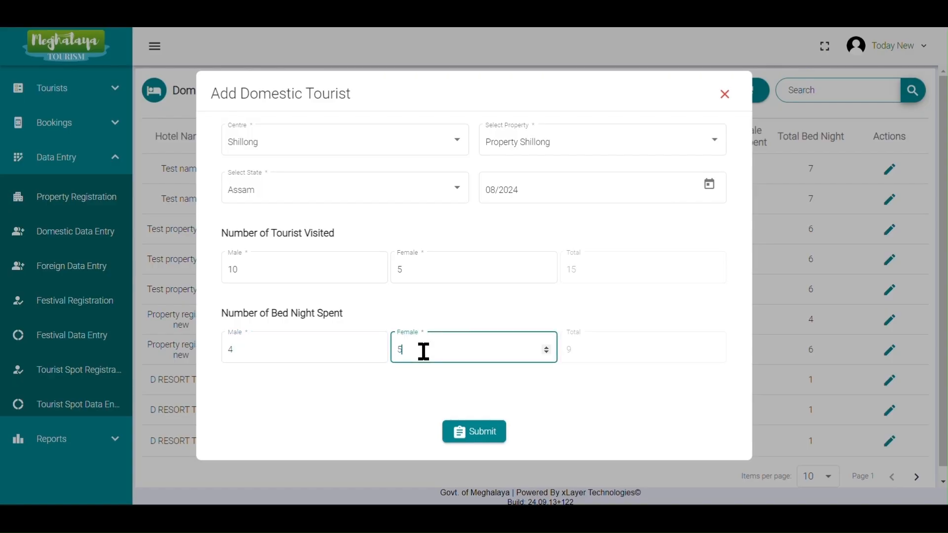
left_click(491, 442)
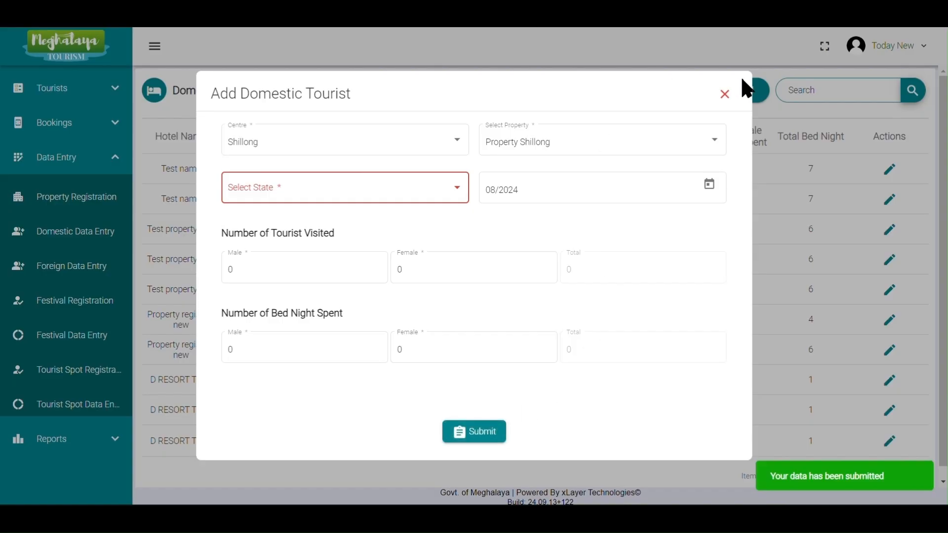
left_click(725, 94)
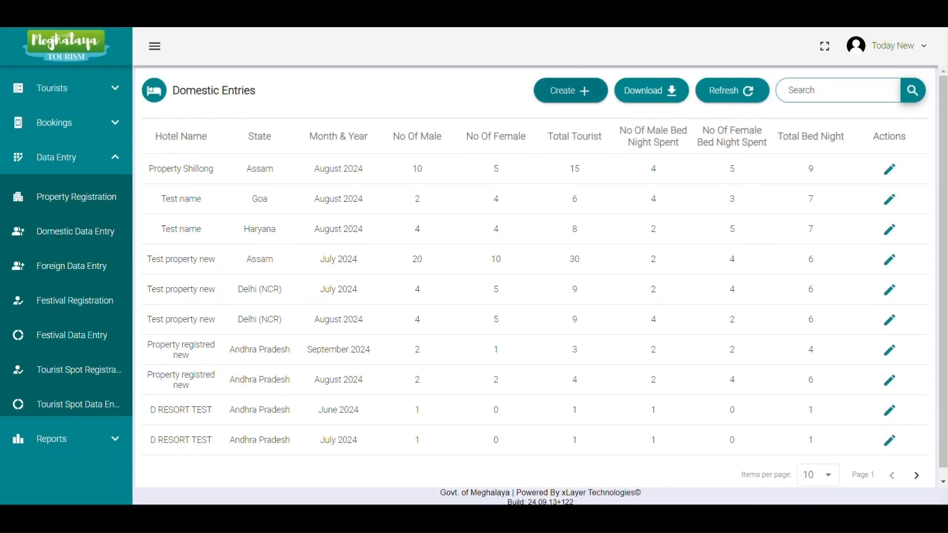
Register a new festival named Sohra Festival for the Sohra centre.
left_click(58, 269)
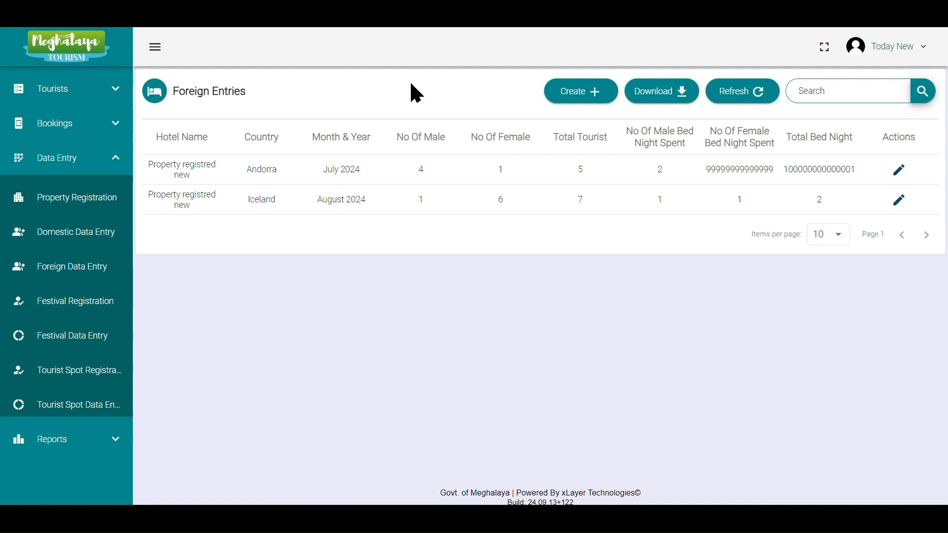
left_click(94, 311)
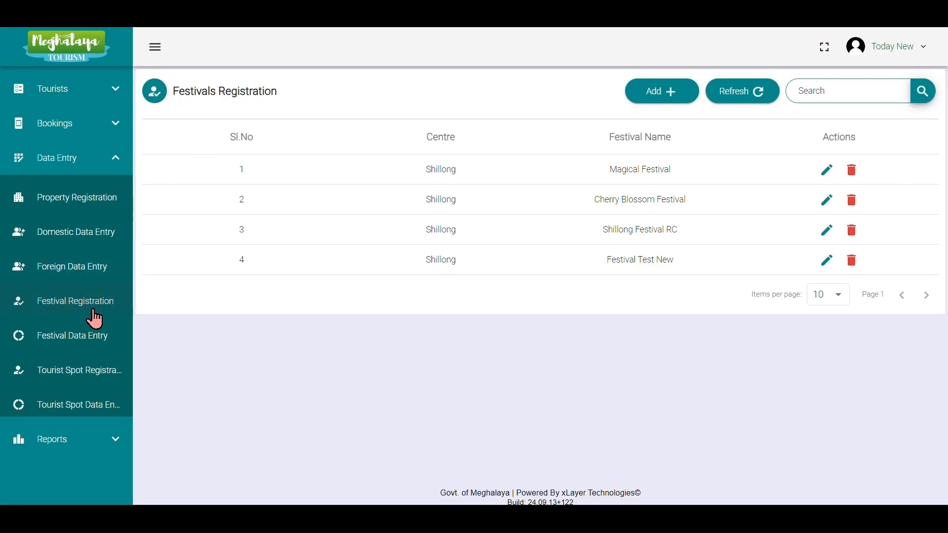
left_click(654, 99)
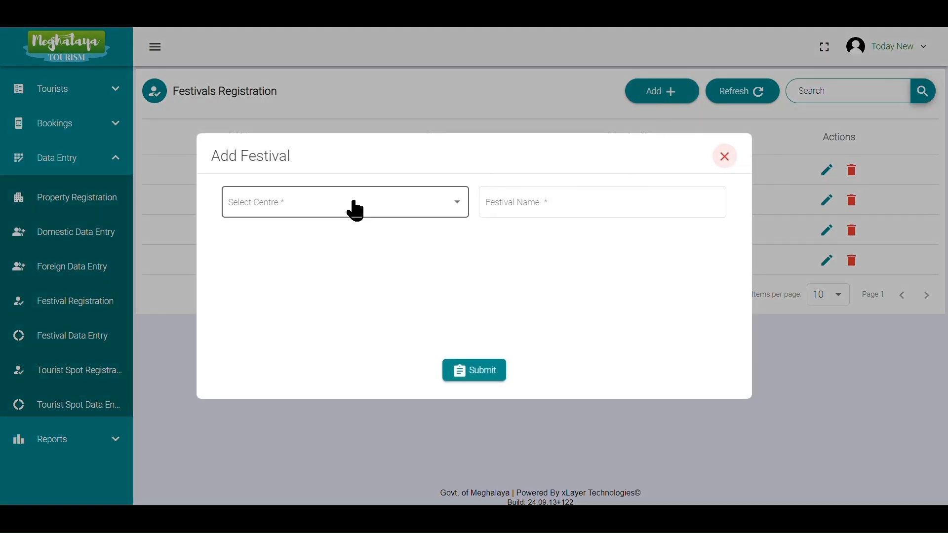
left_click(353, 206)
left_click(321, 309)
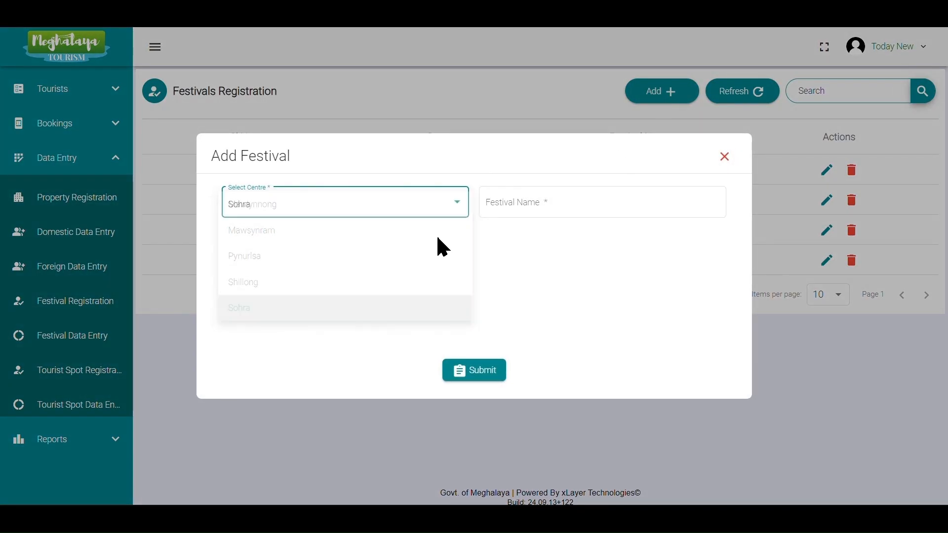
left_click(543, 204)
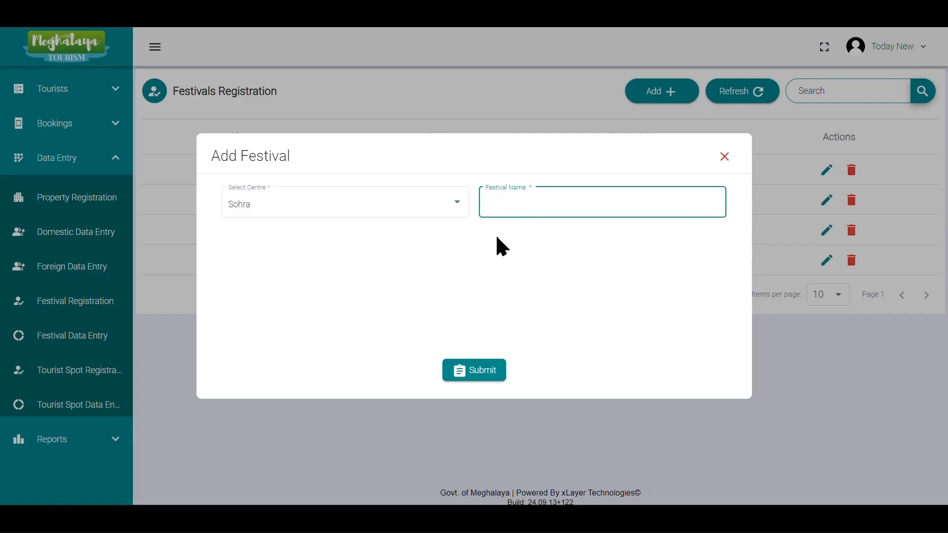
type("Sohra Festival")
left_click(485, 375)
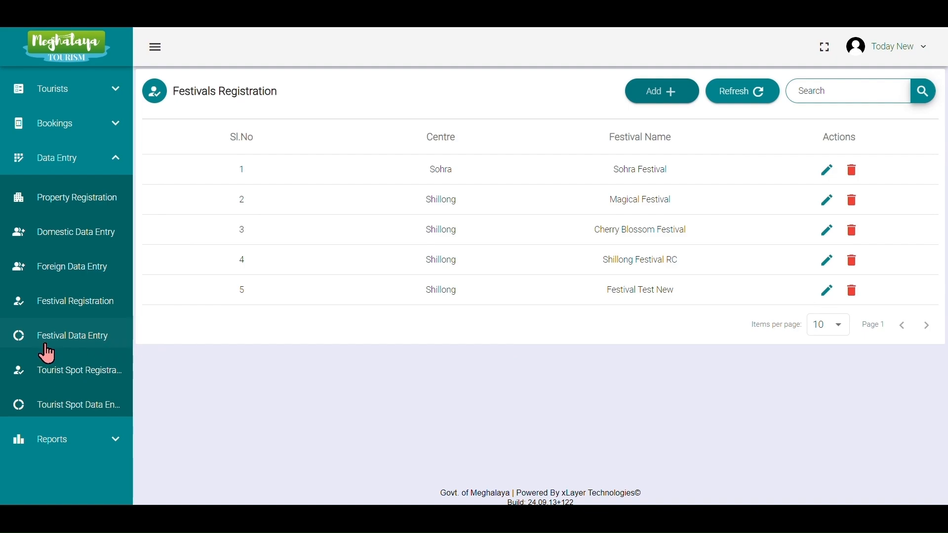
Start a new festival data entry for the Sohra centre's Sohra Festival.
left_click(120, 348)
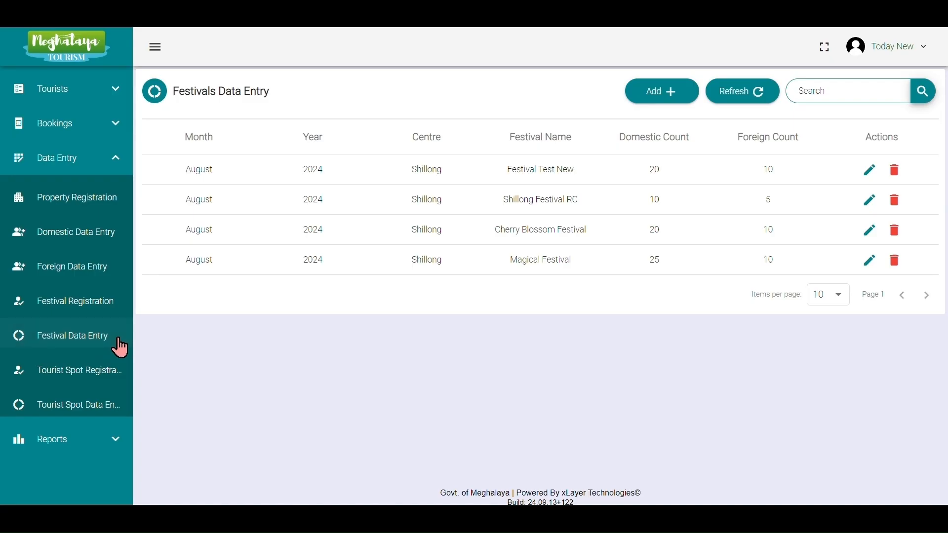
left_click(658, 92)
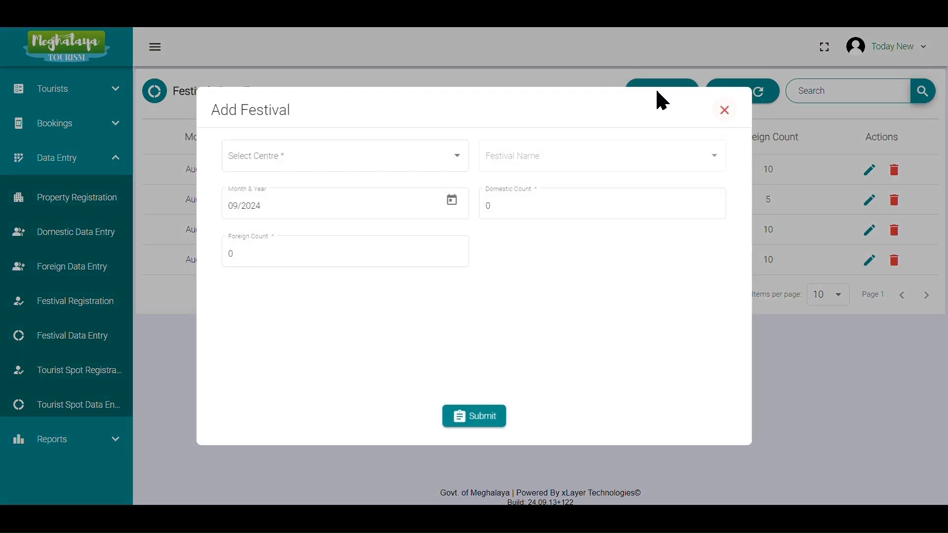
left_click(444, 157)
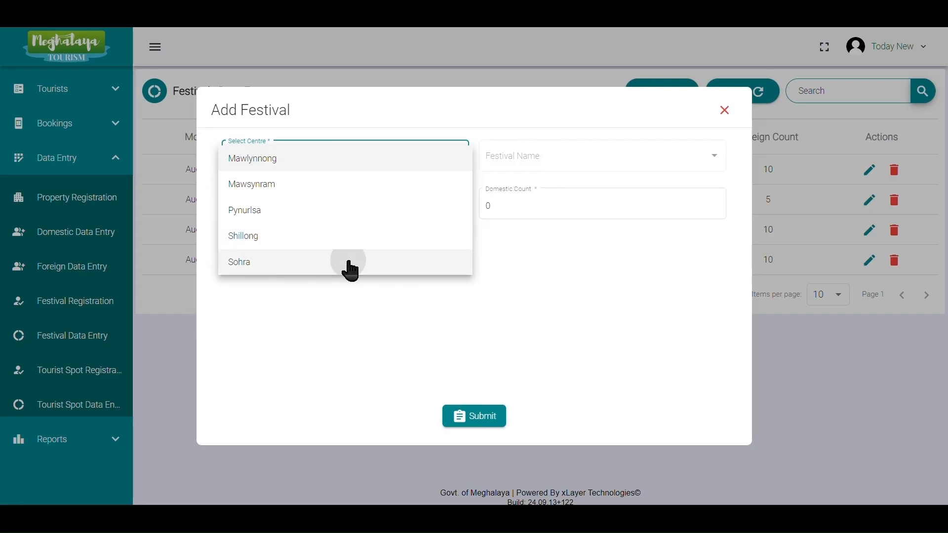
left_click(350, 267)
left_click(547, 159)
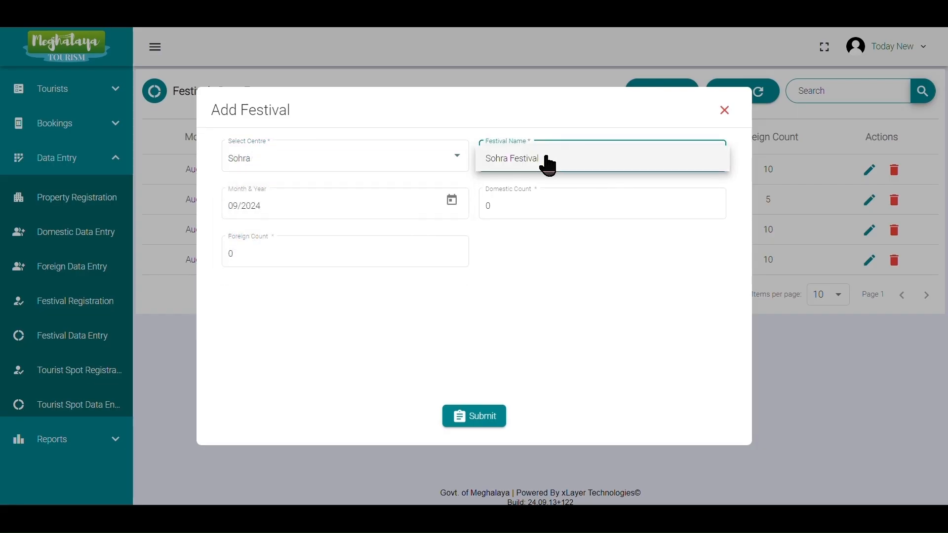
left_click(542, 159)
Set the entry's month to August 2024 and its domestic count to 20.
left_click(452, 206)
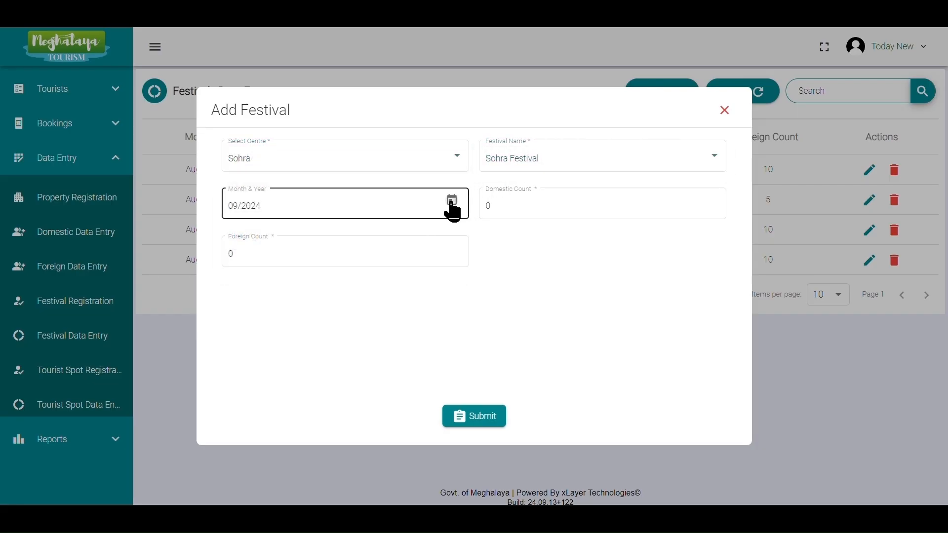
left_click(247, 333)
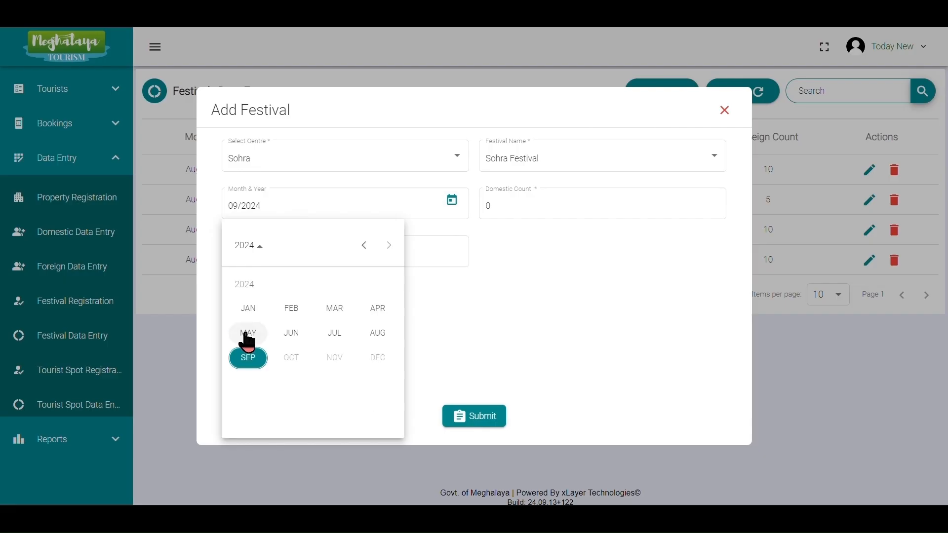
left_click(378, 335)
left_click(500, 209)
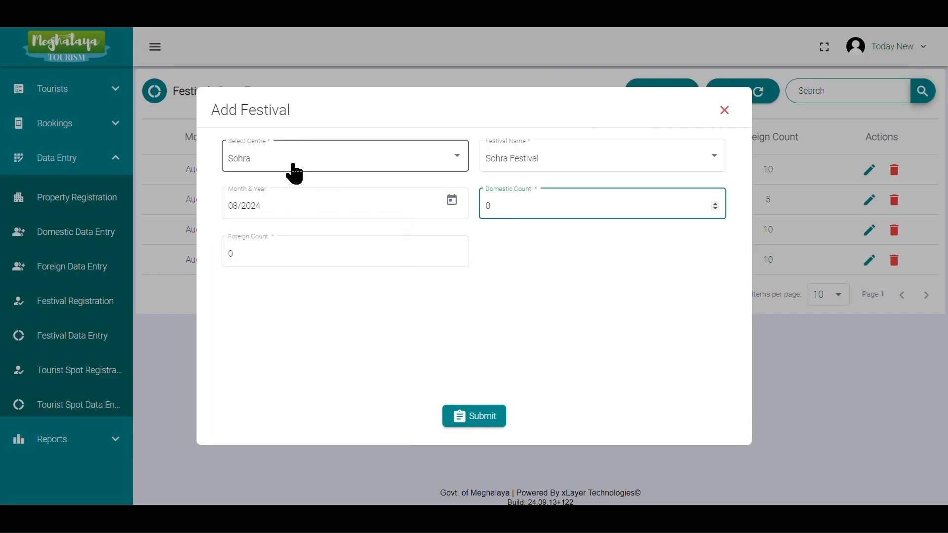
key("BackSpace")
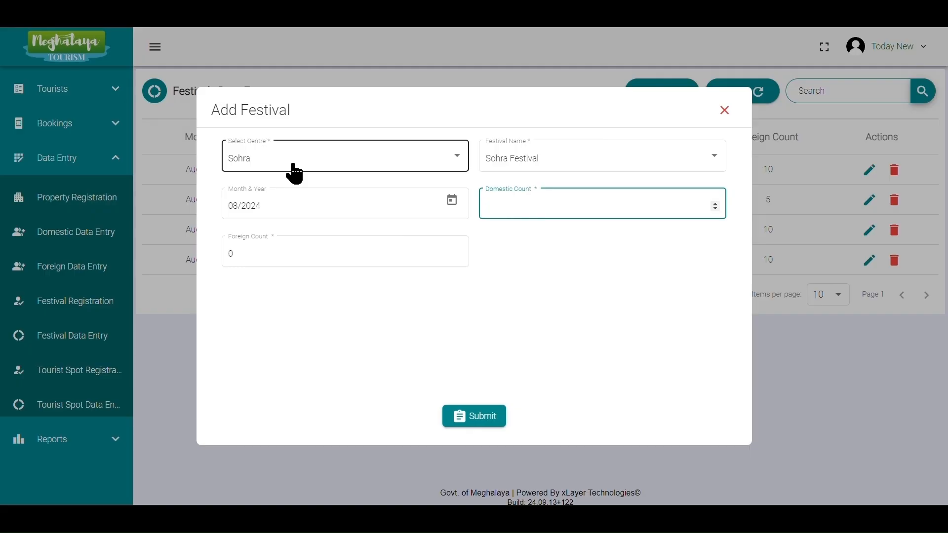
type("20")
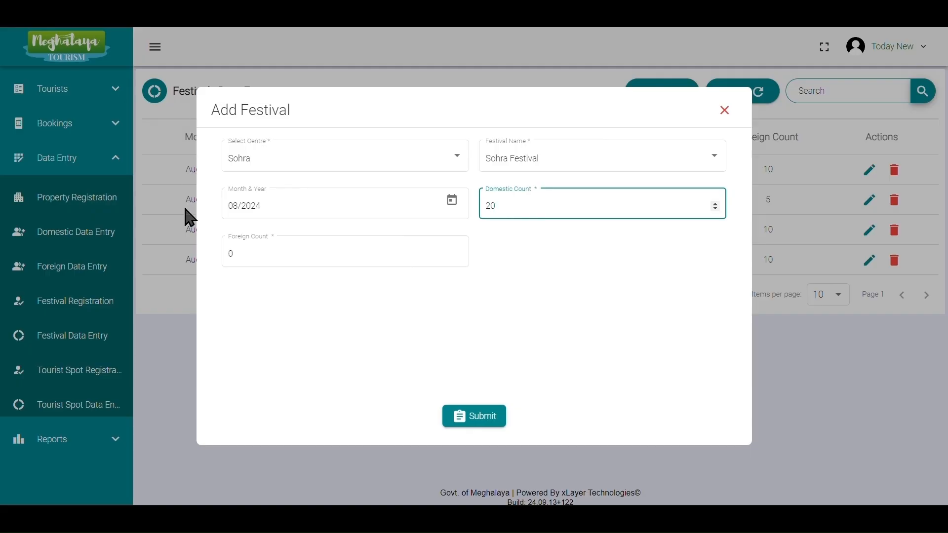
Enter a foreign count of 15 and submit the festival data entry.
left_click(264, 255)
type("15")
left_click(474, 420)
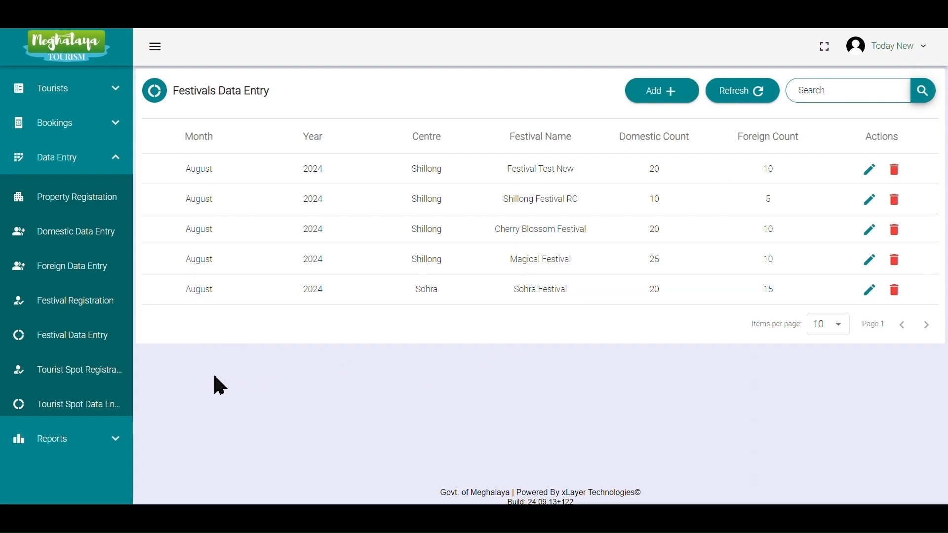
Register a new tourist spot named Sohra Tourist View for the Sohra centre.
left_click(96, 380)
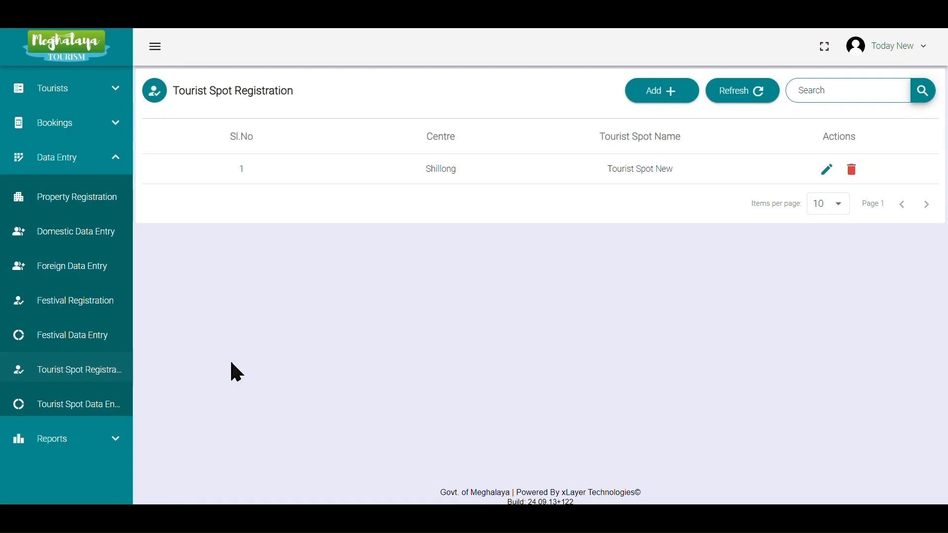
left_click(665, 95)
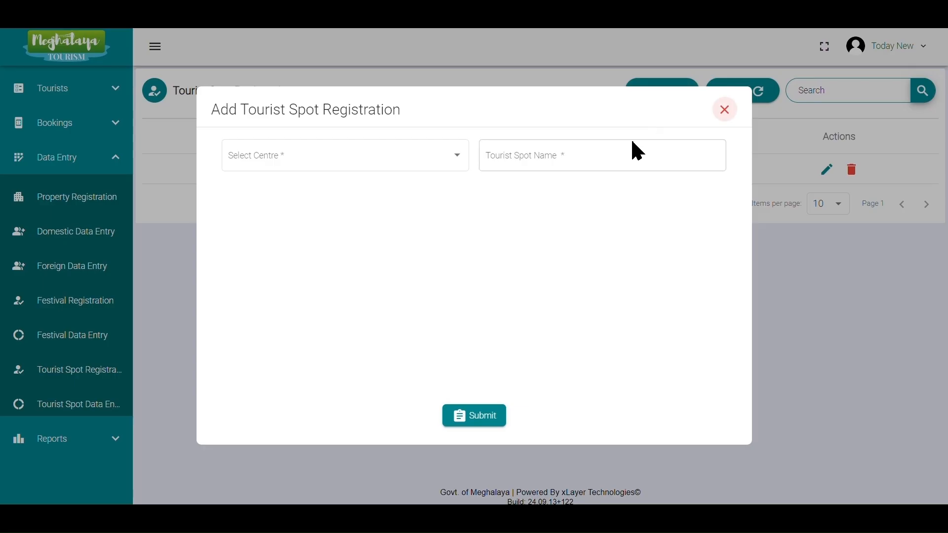
left_click(398, 163)
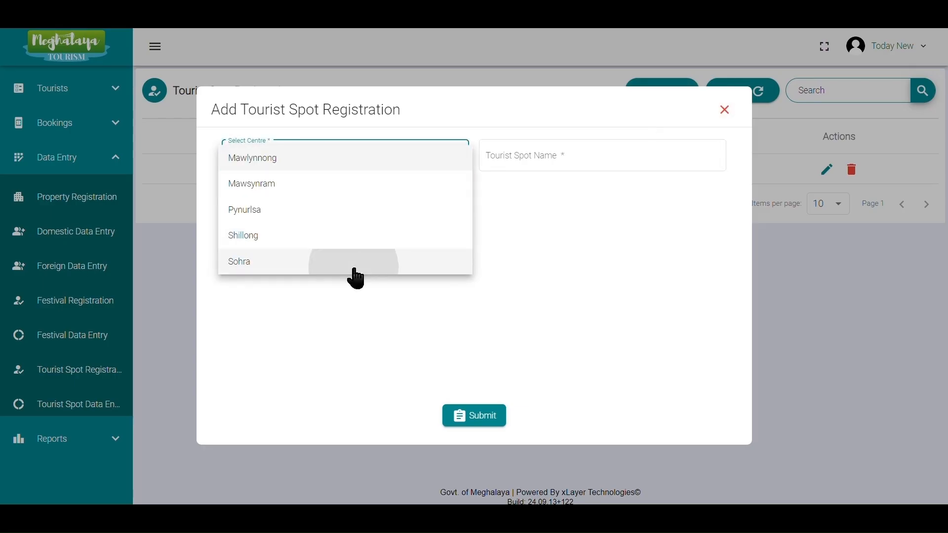
left_click(354, 270)
left_click(543, 155)
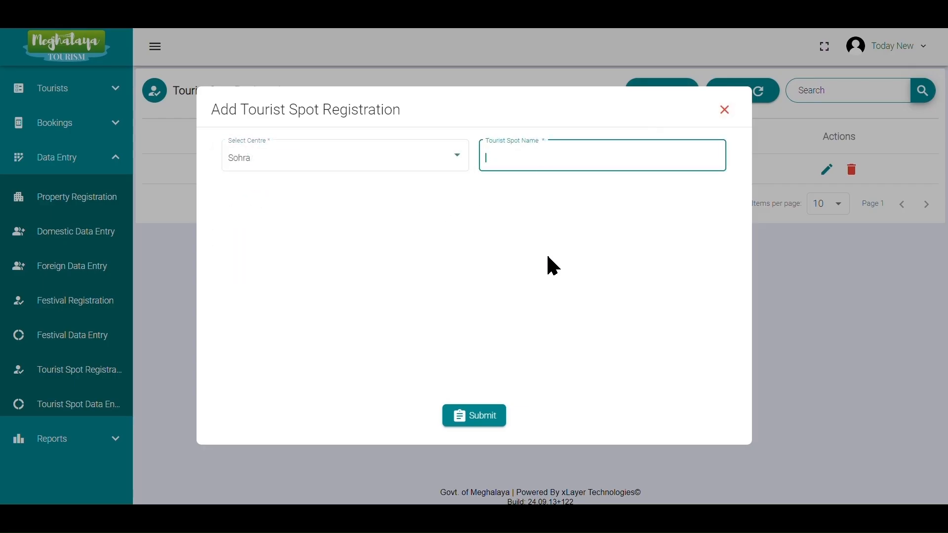
type("Sohra Tourist View")
left_click(474, 418)
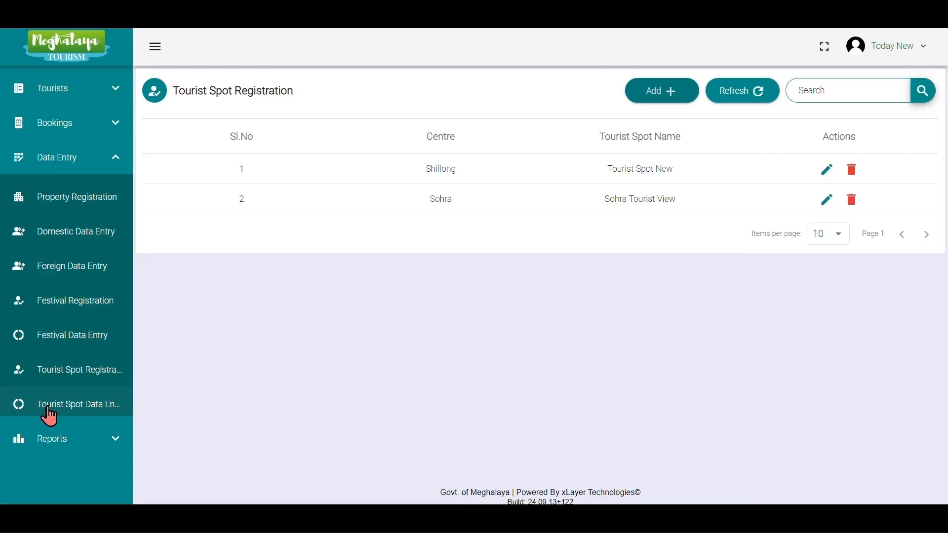
Start a new tourist spot data entry for the Sohra centre's Sohra Tourist View.
left_click(110, 416)
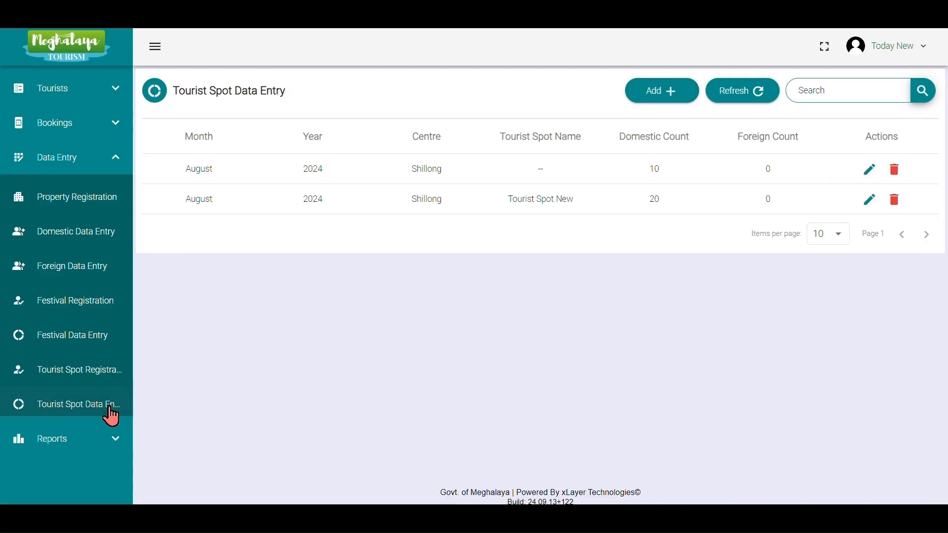
left_click(662, 93)
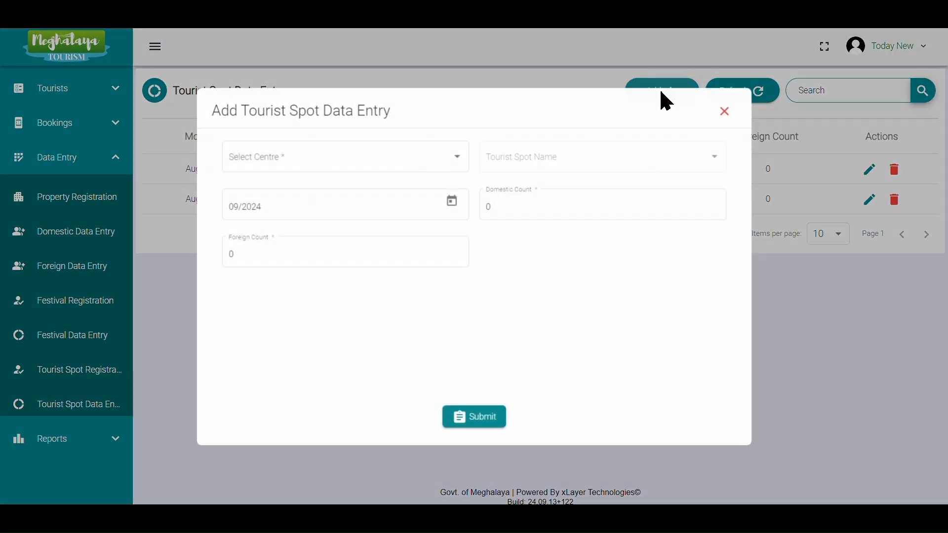
left_click(440, 161)
left_click(362, 264)
left_click(571, 165)
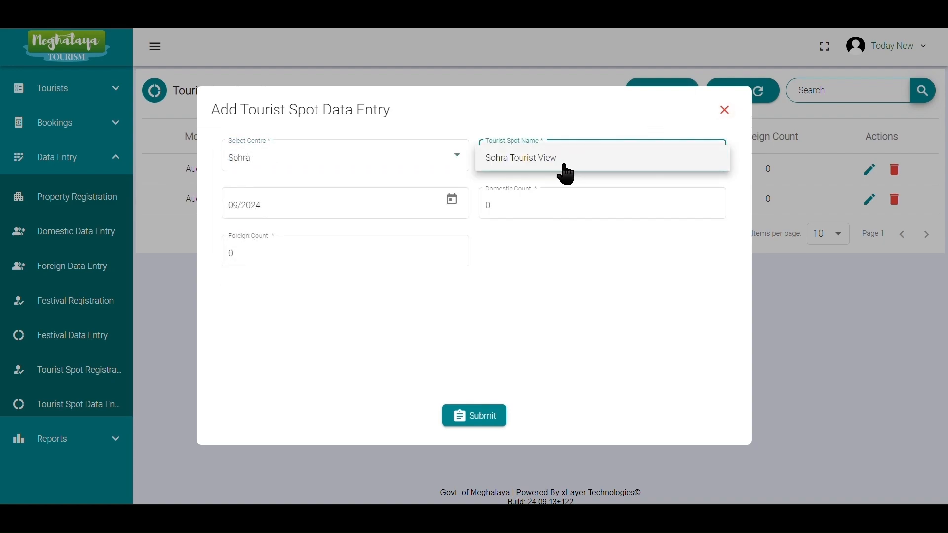
left_click(548, 168)
Set the entry's month to August 2024 and its domestic count to 20.
left_click(453, 201)
left_click(251, 332)
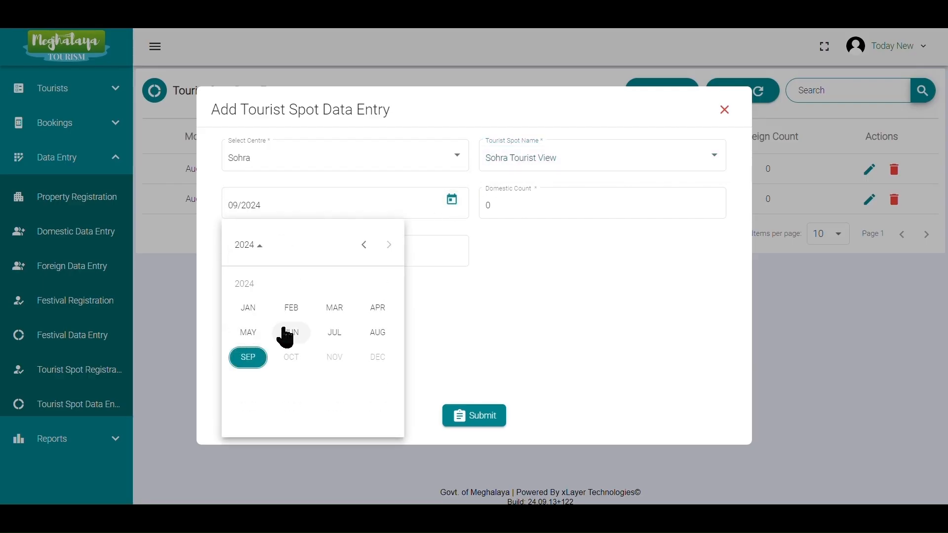
left_click(376, 333)
left_click(502, 203)
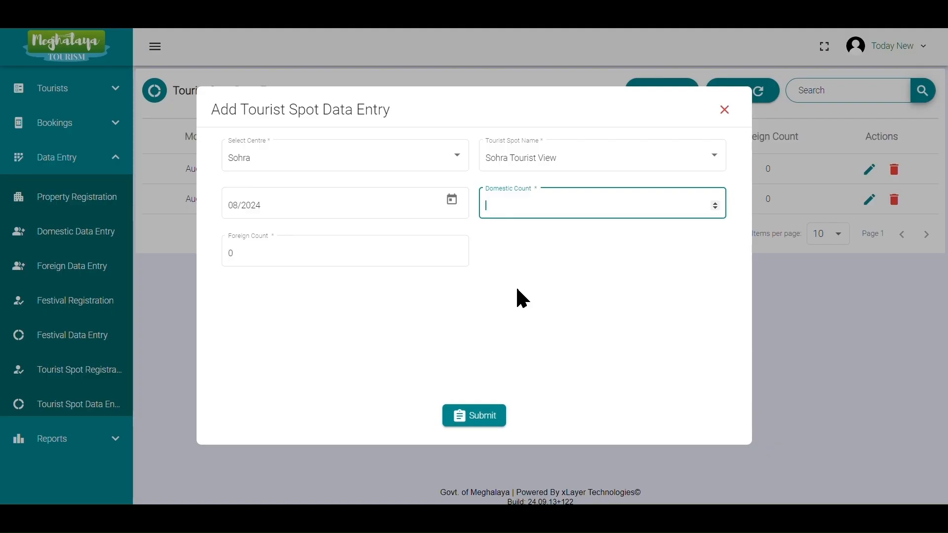
left_click(235, 249)
key("BackSpace")
type("15")
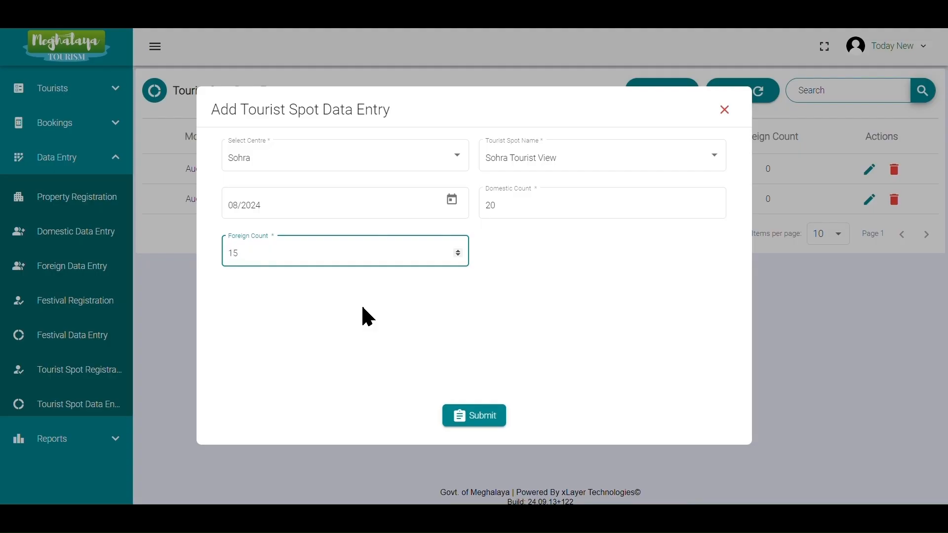
Set the foreign count to 14 and submit the tourist spot data entry.
key("BackSpace")
type("4")
left_click(481, 416)
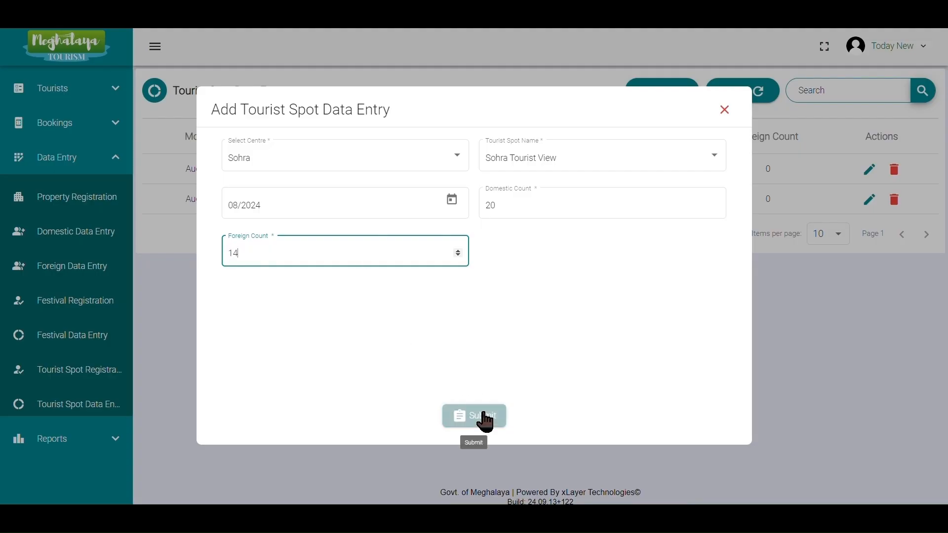